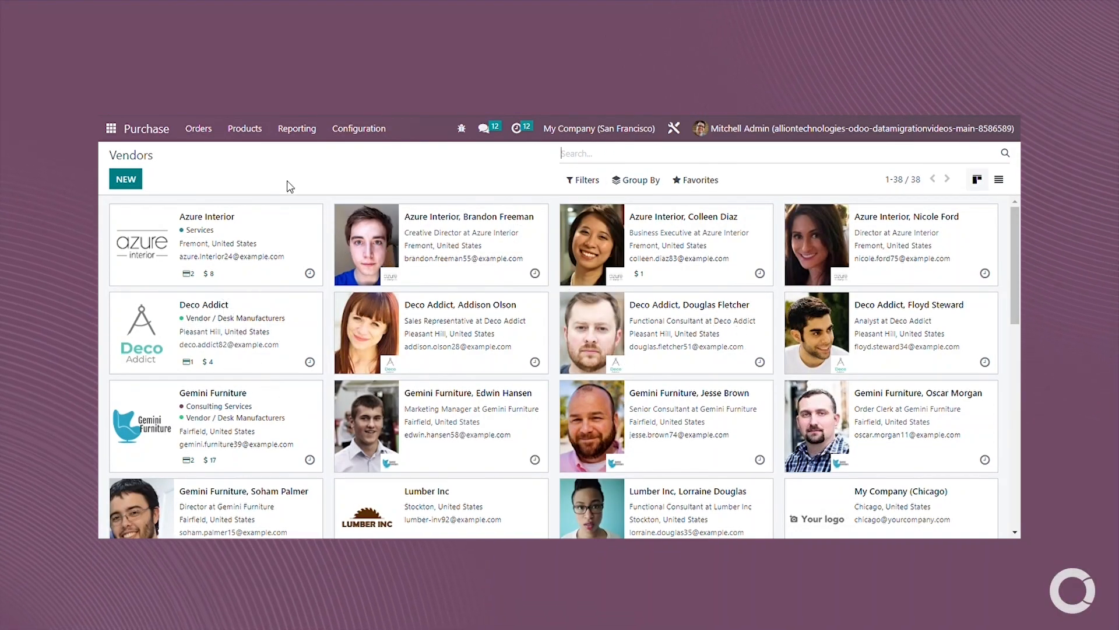
# Create a new vendor of type Company and name it "Mark & Co".
pyautogui.click(126, 179)
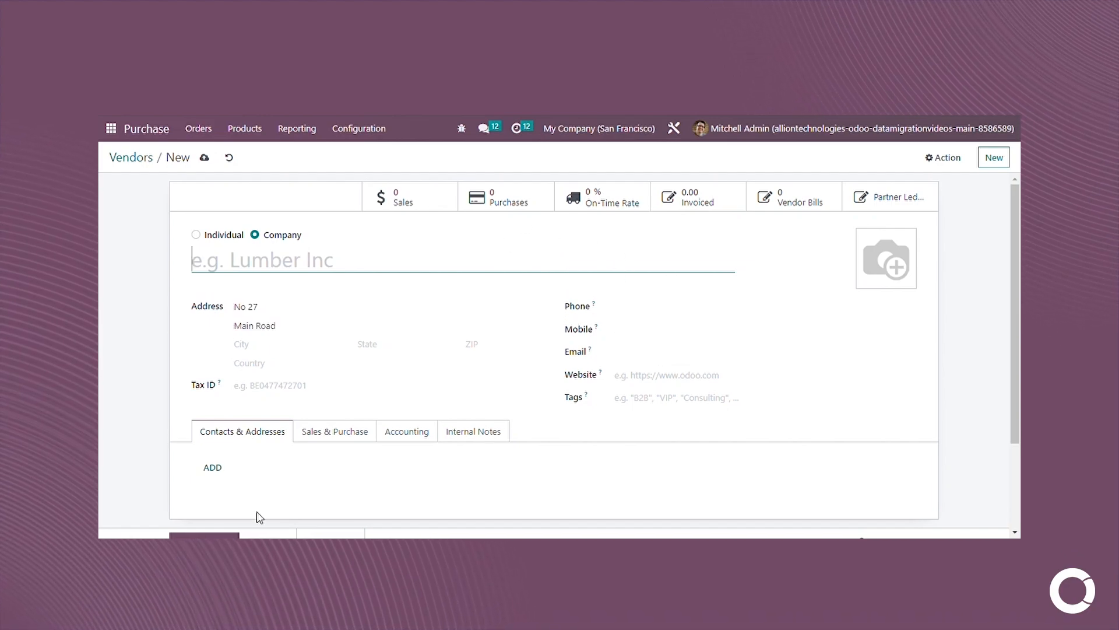
pyautogui.click(196, 234)
pyautogui.click(255, 234)
pyautogui.click(252, 270)
pyautogui.write('M')
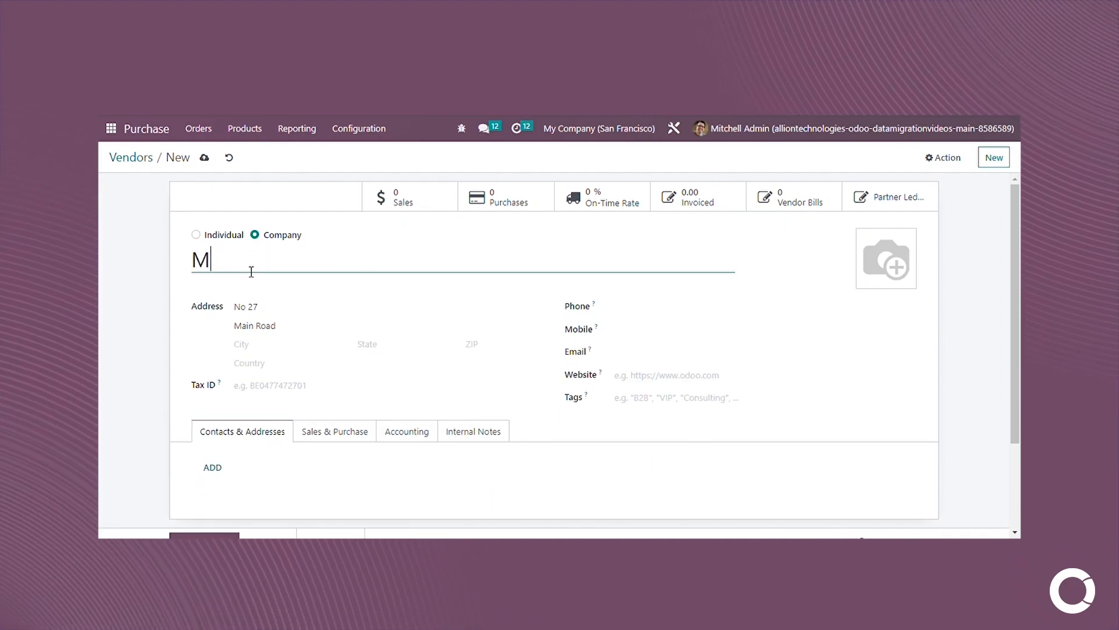
pyautogui.write('ark ')
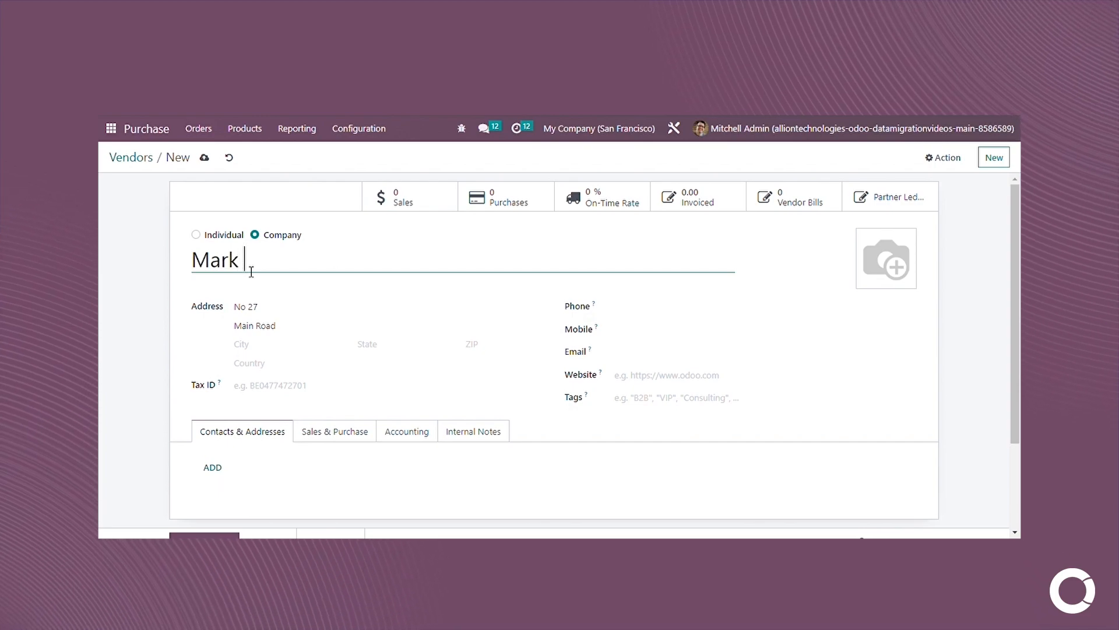
pyautogui.write('& Co')
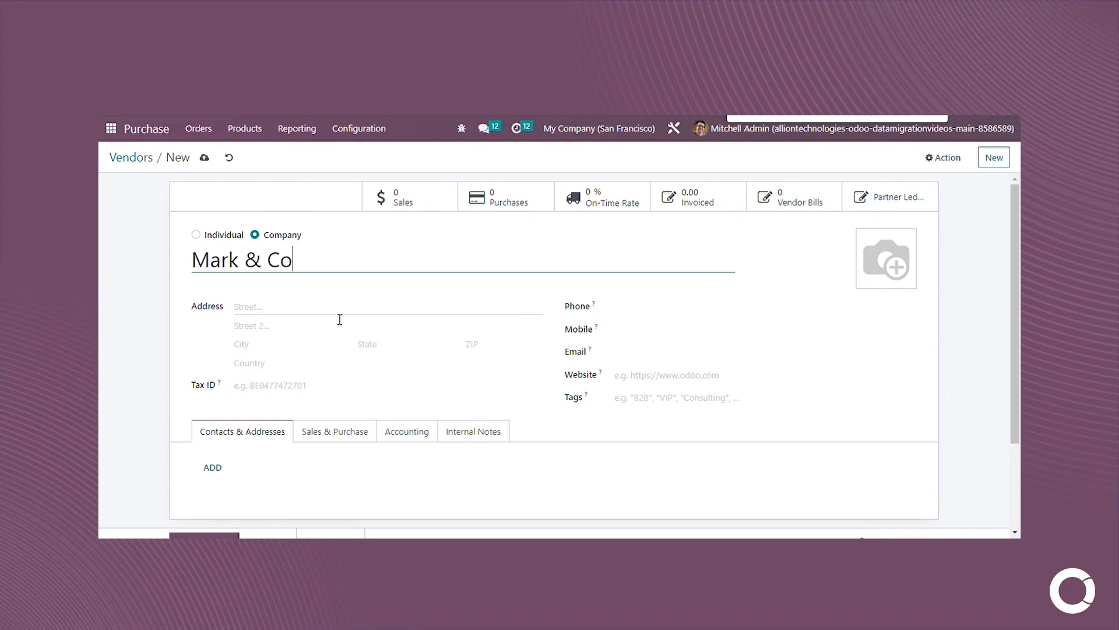
# Assign the existing Vendor tag to the new vendor.
pyautogui.click(299, 310)
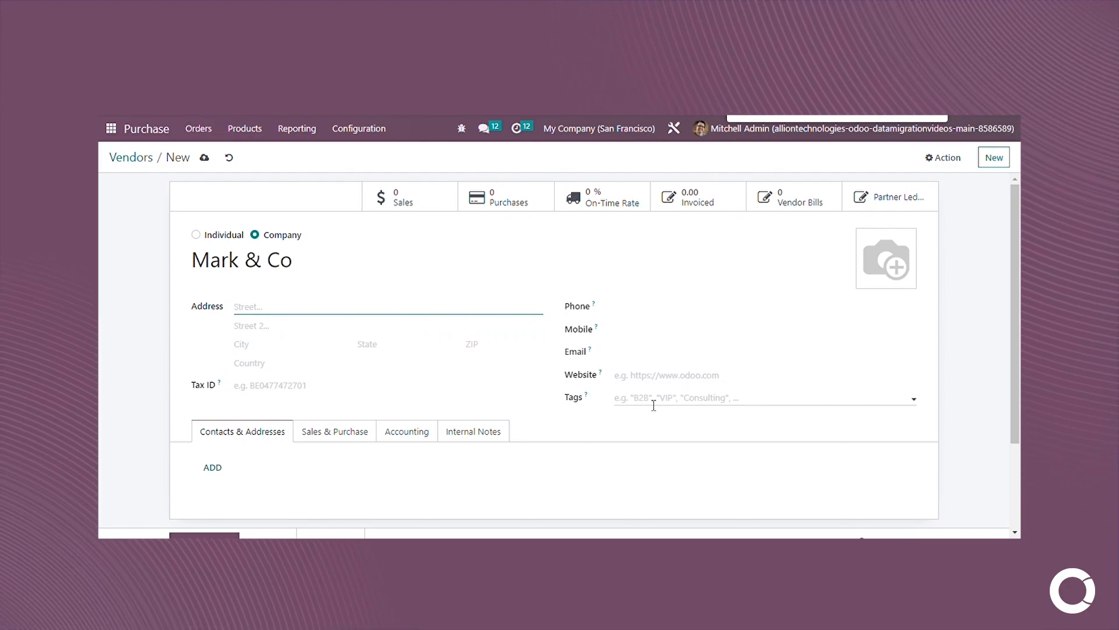
pyautogui.click(577, 400)
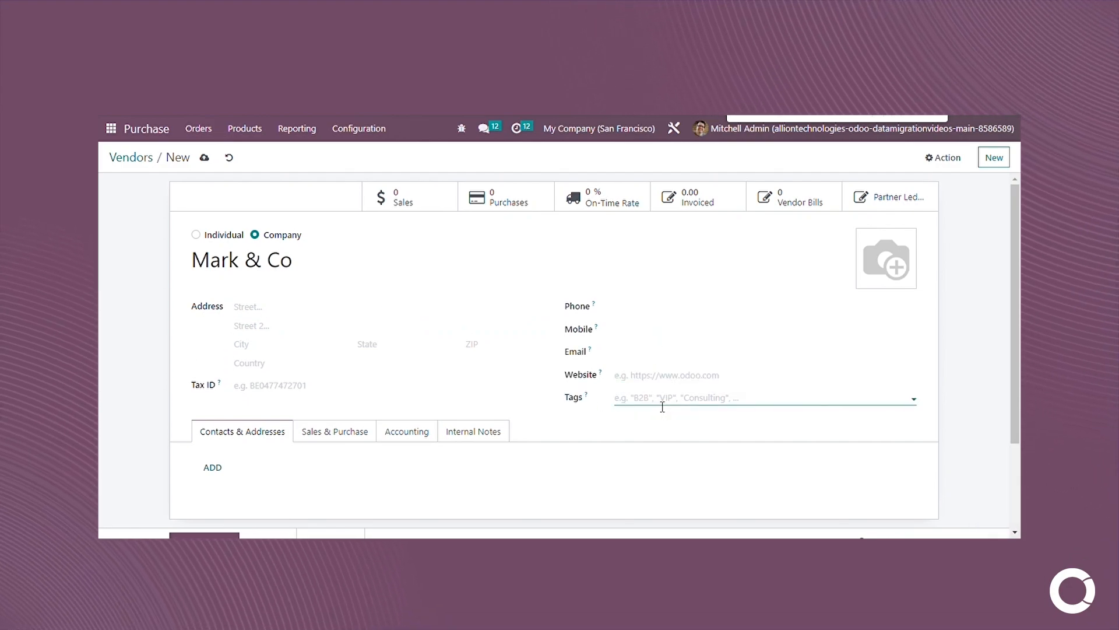
pyautogui.write('VE')
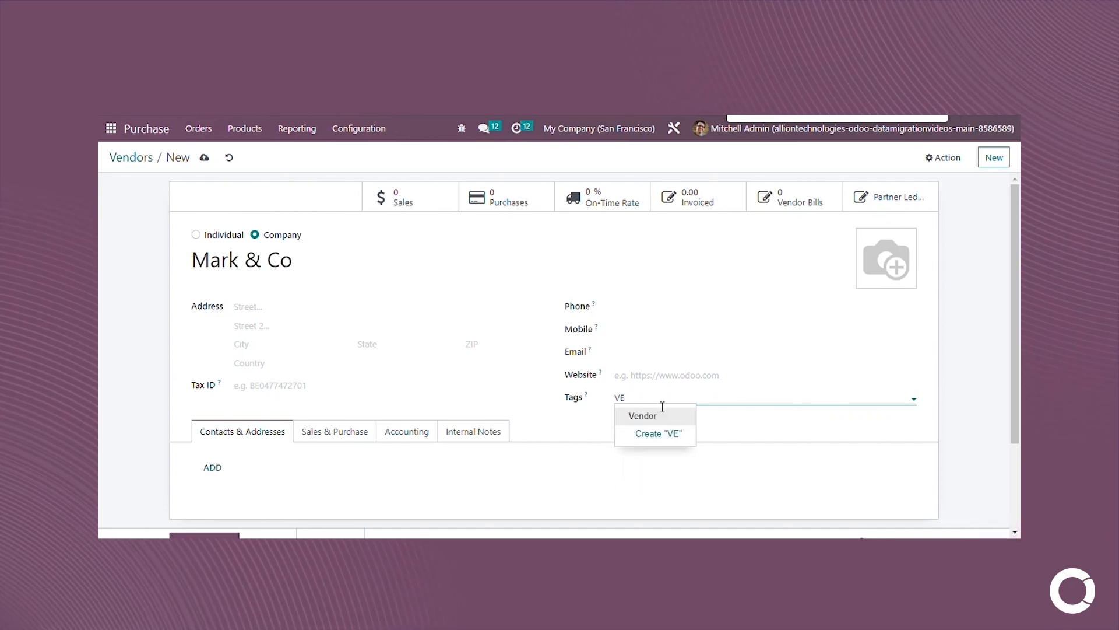
pyautogui.click(669, 421)
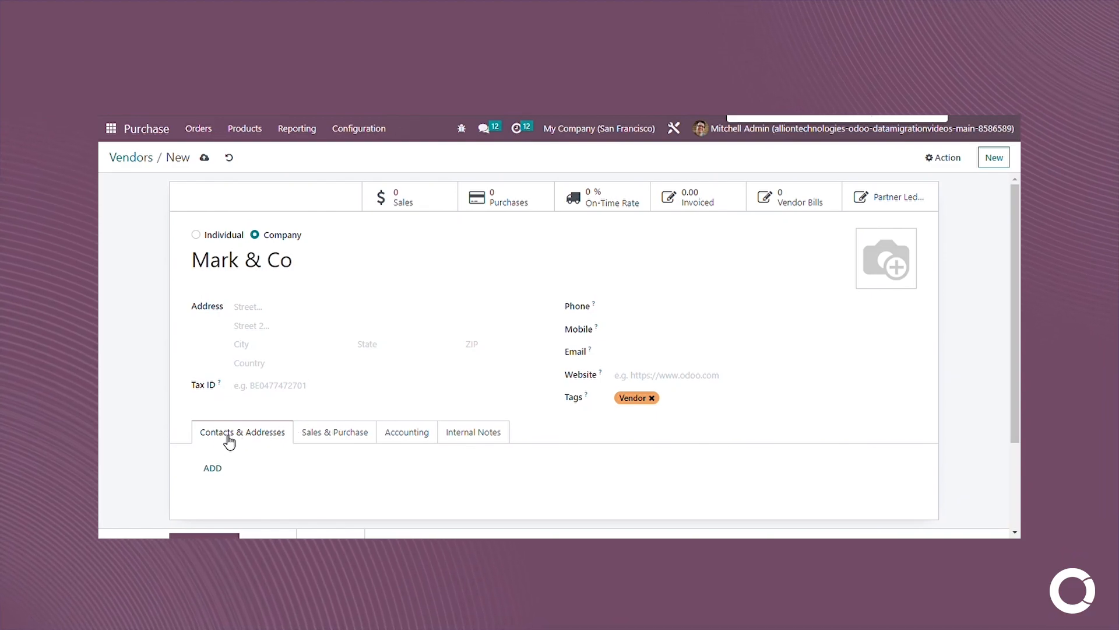
# Look through the vendor's Sales & Purchase, Accounting and Internal Notes sections.
pyautogui.click(326, 437)
pyautogui.click(408, 438)
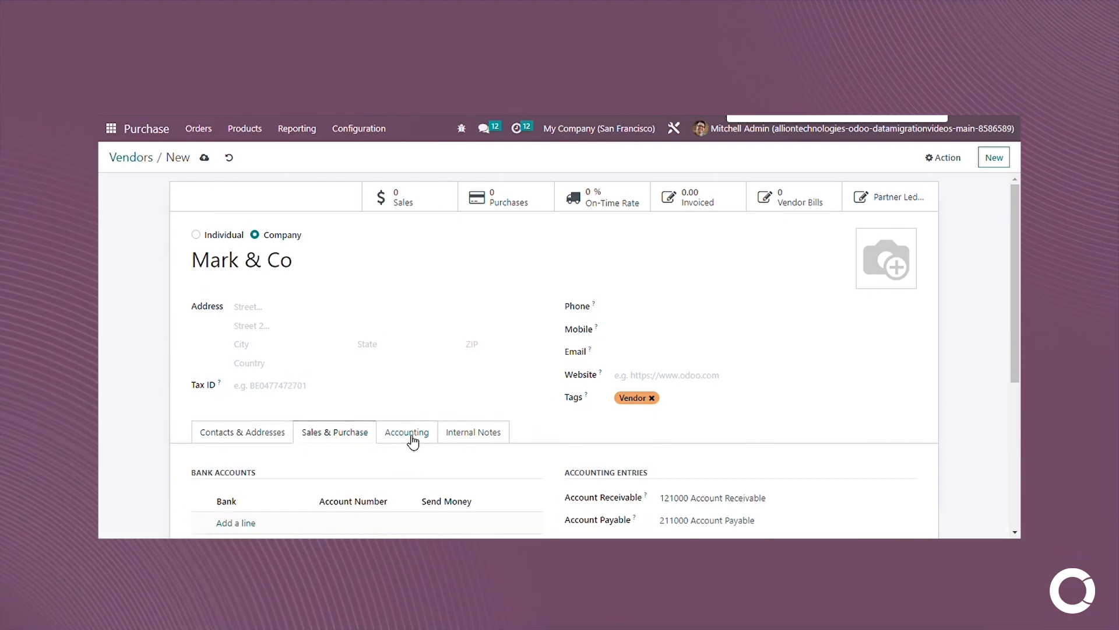
pyautogui.scroll(-2, 452, 441)
pyautogui.scroll(1, 452, 441)
pyautogui.click(480, 366)
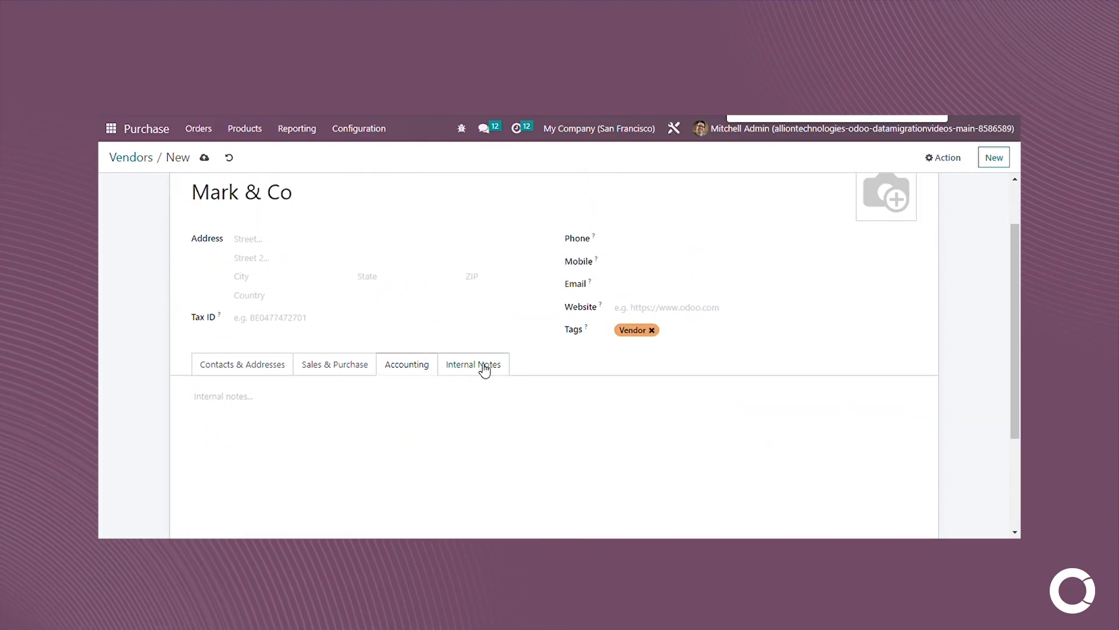
# Open a new contact entry for the vendor and examine the fields for the Contact, Invoice, Delivery, Private and Other address types.
pyautogui.click(252, 365)
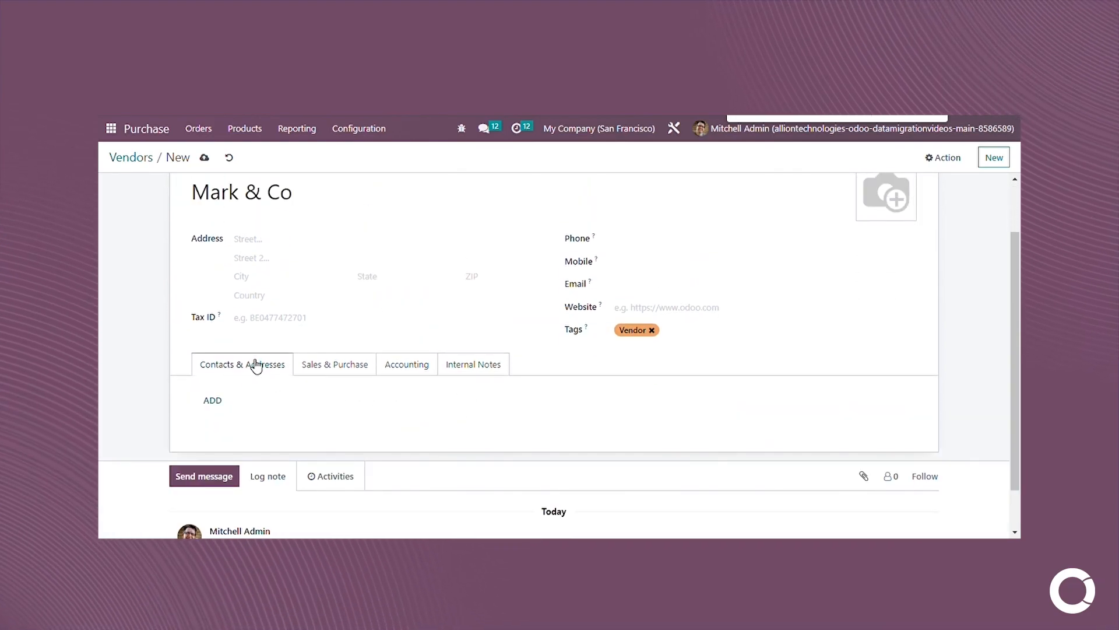
pyautogui.click(213, 401)
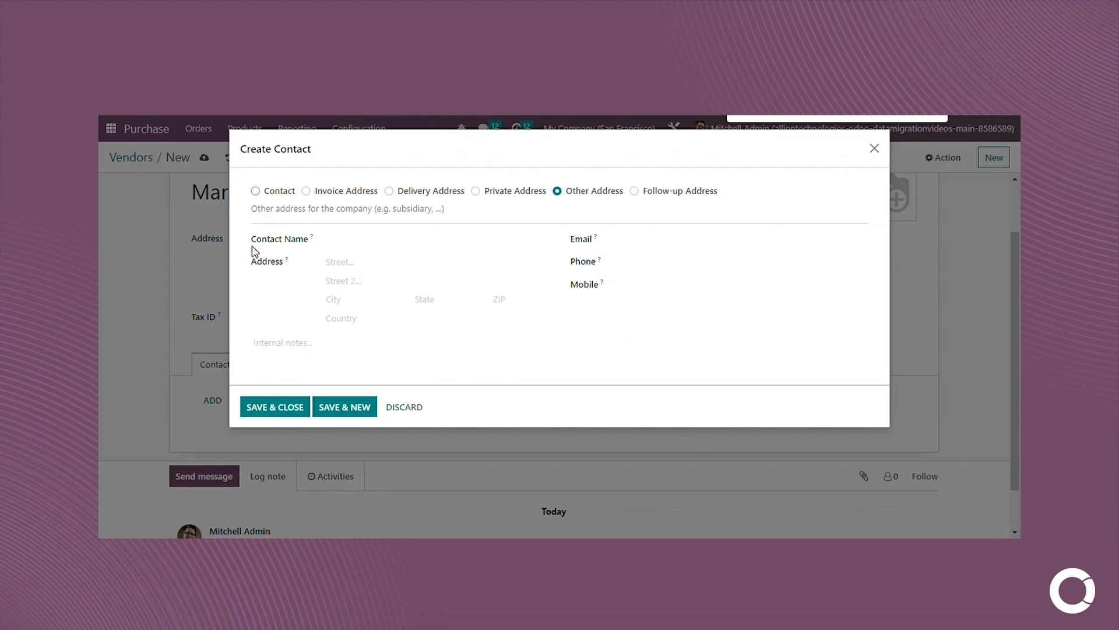
pyautogui.click(255, 191)
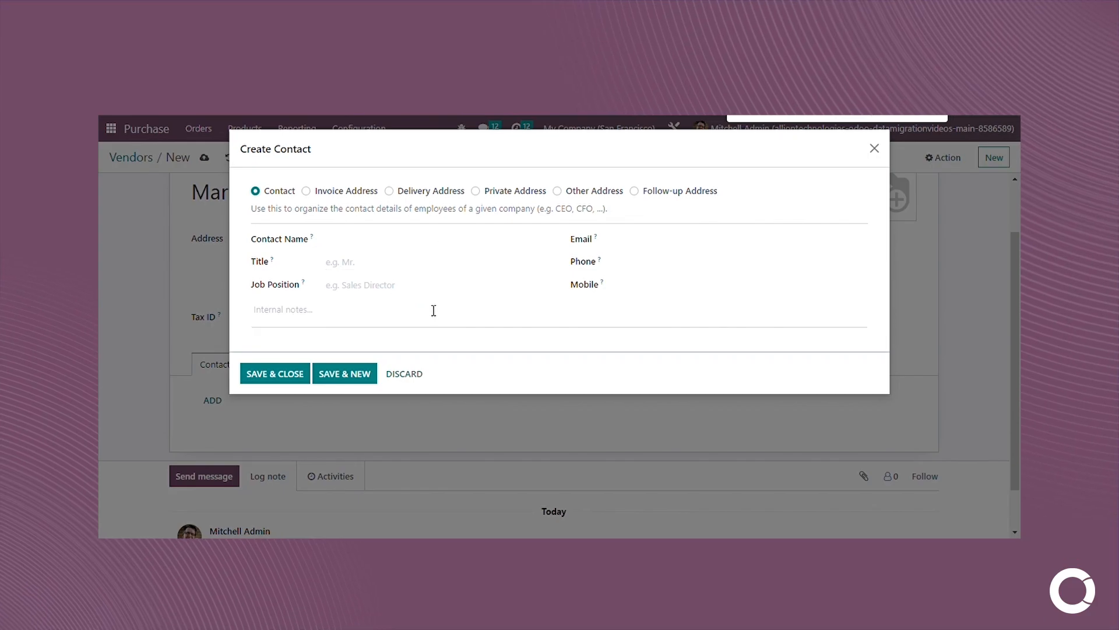
pyautogui.moveTo(312, 202)
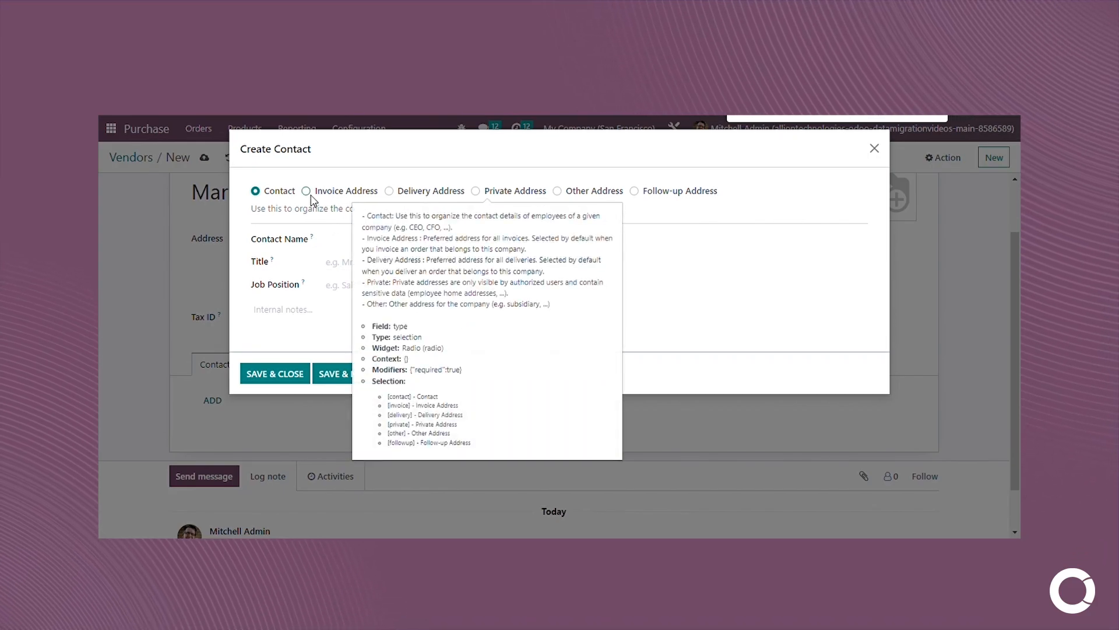
pyautogui.click(479, 193)
pyautogui.click(559, 192)
pyautogui.click(309, 192)
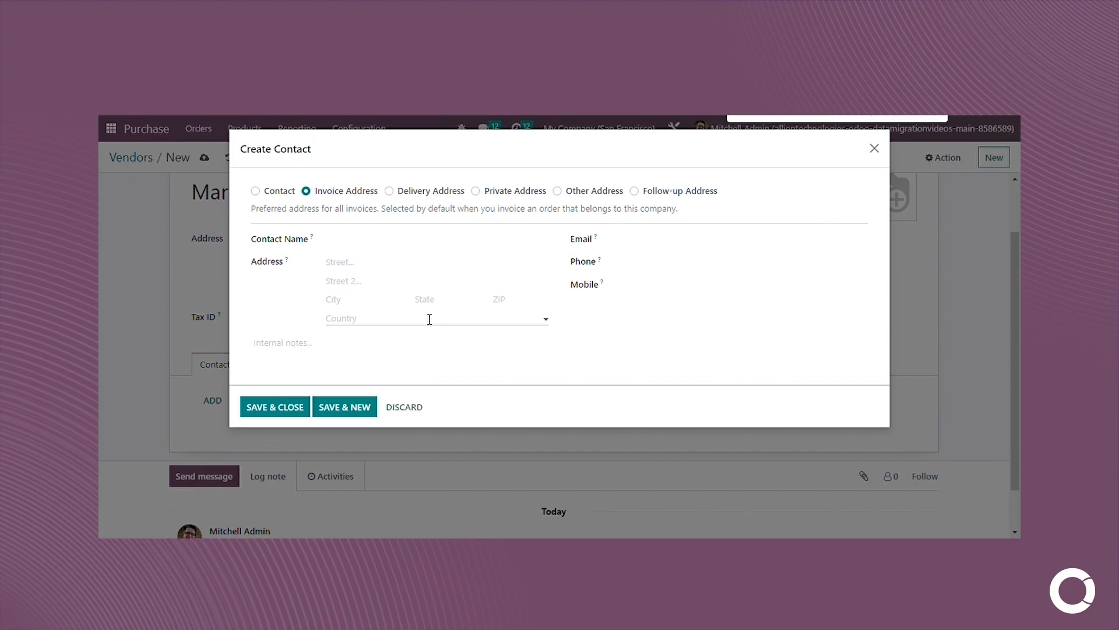
pyautogui.click(389, 191)
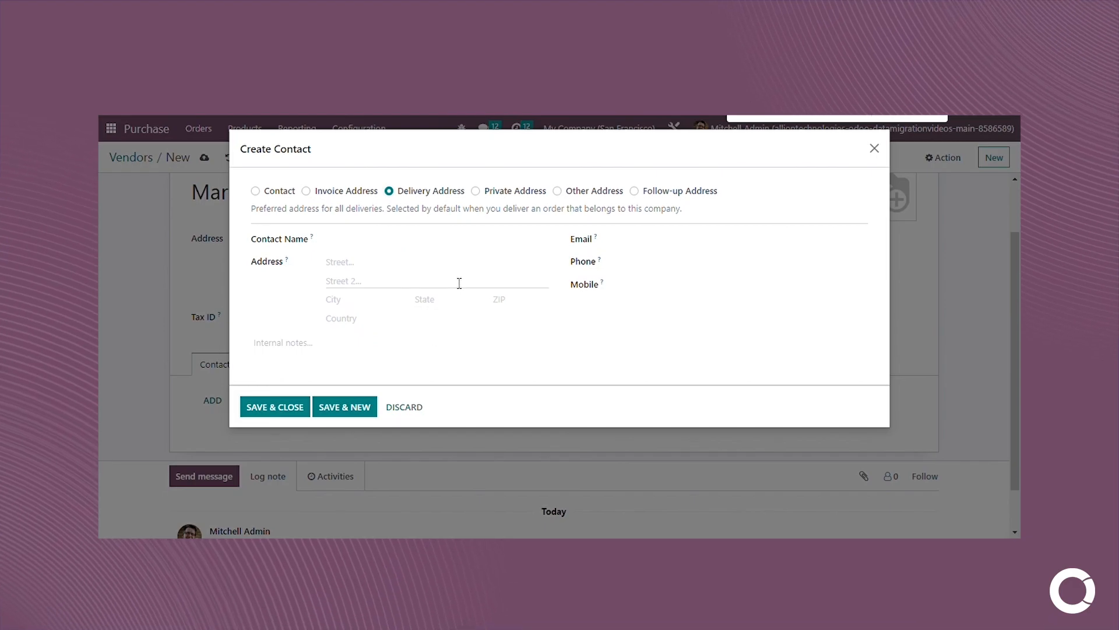
pyautogui.click(476, 191)
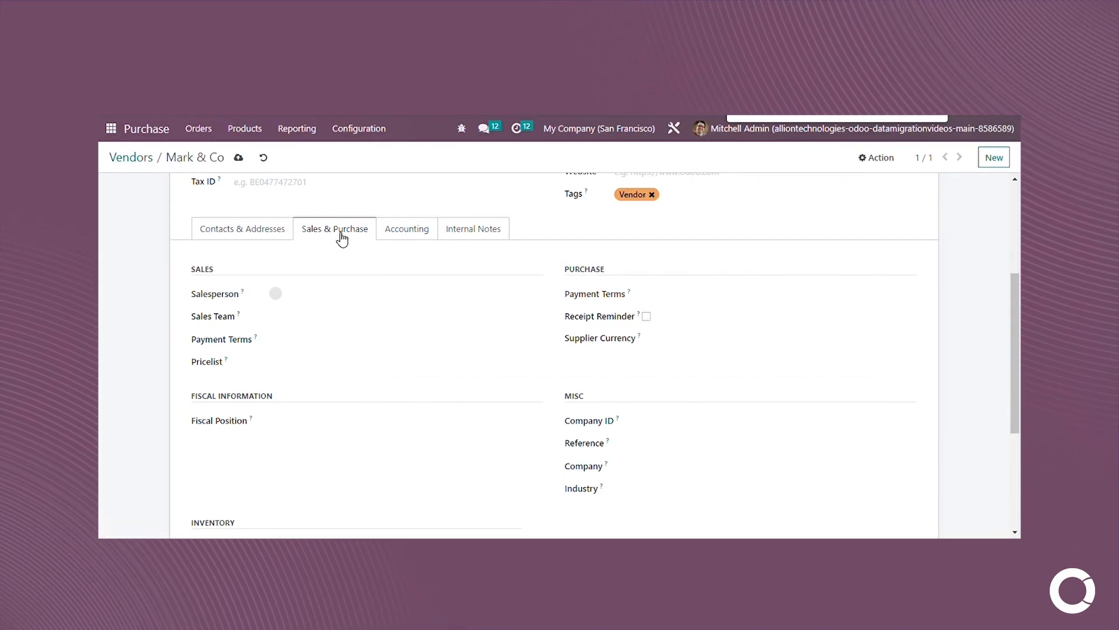
# Examine the vendor's Sales and Purchase settings, including the choices for salesperson and sales team.
pyautogui.doubleClick(205, 269)
pyautogui.doubleClick(600, 270)
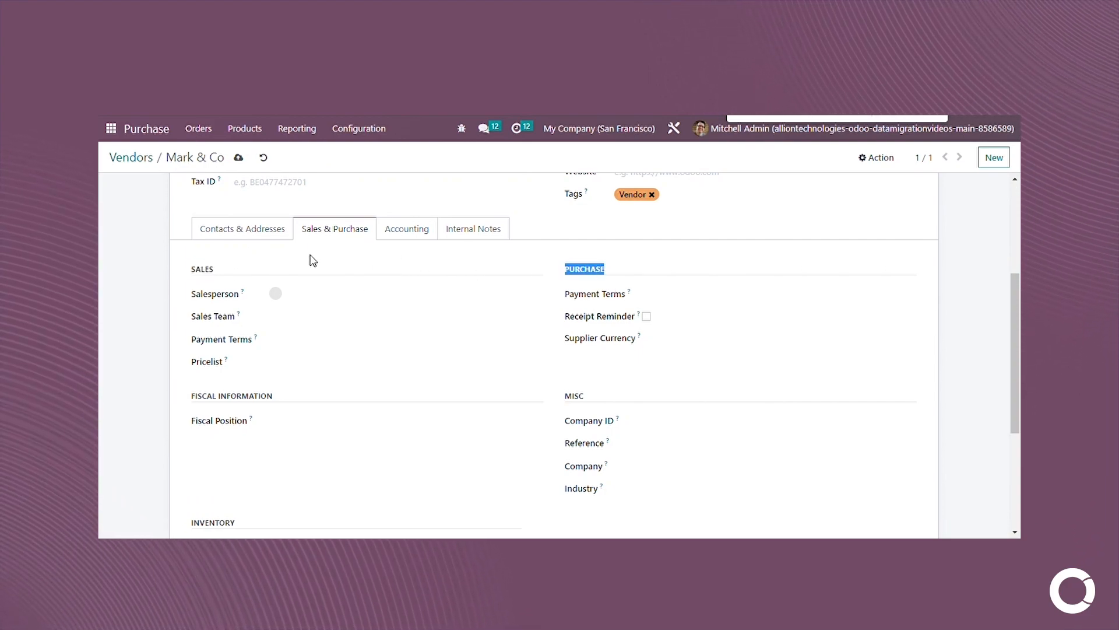
pyautogui.scroll(4, 542, 309)
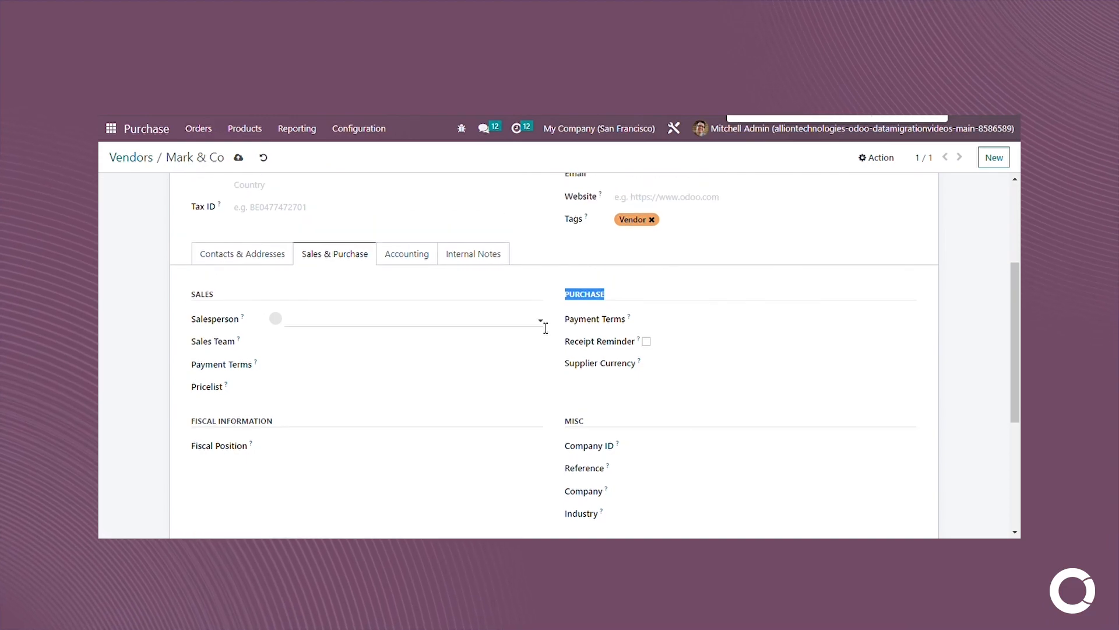
pyautogui.scroll(-4, 400, 403)
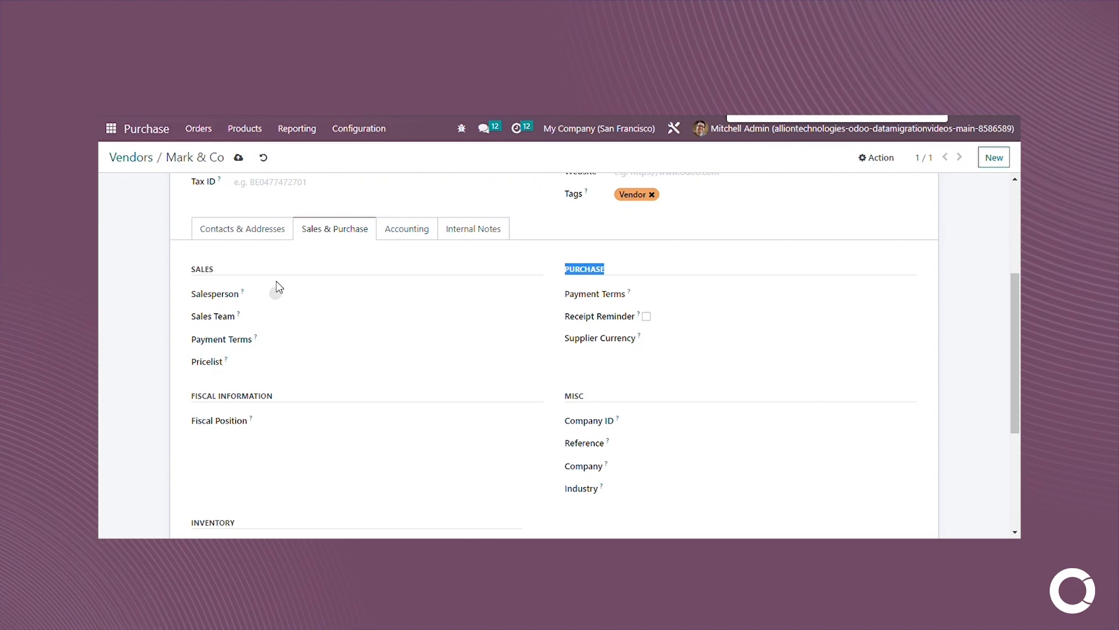
pyautogui.scroll(1, 408, 315)
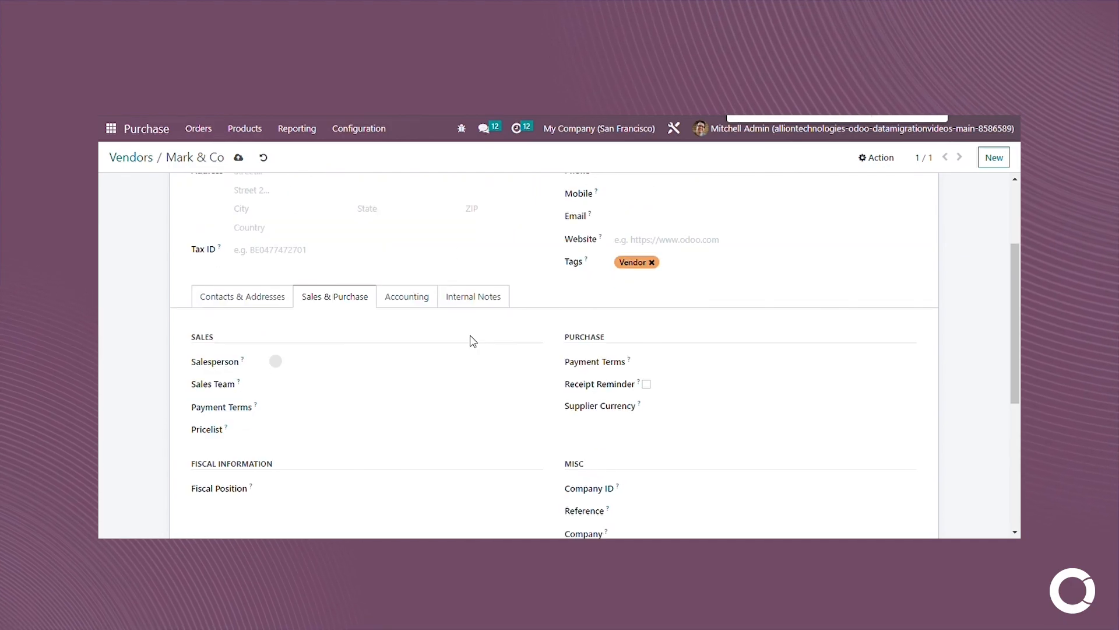
pyautogui.doubleClick(202, 337)
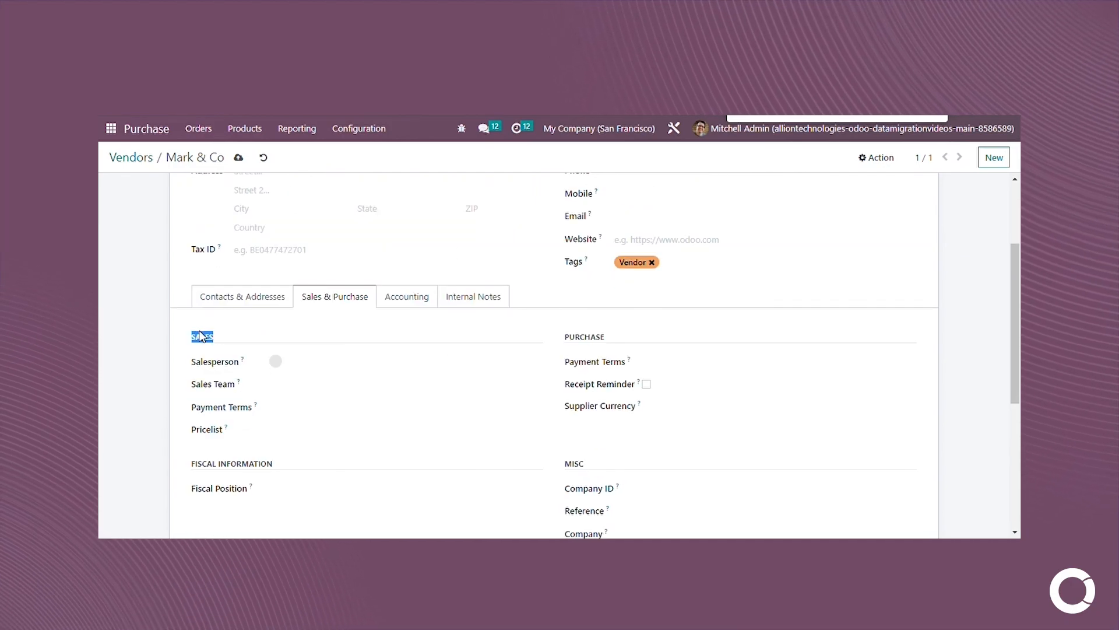
pyautogui.click(276, 359)
pyautogui.click(284, 392)
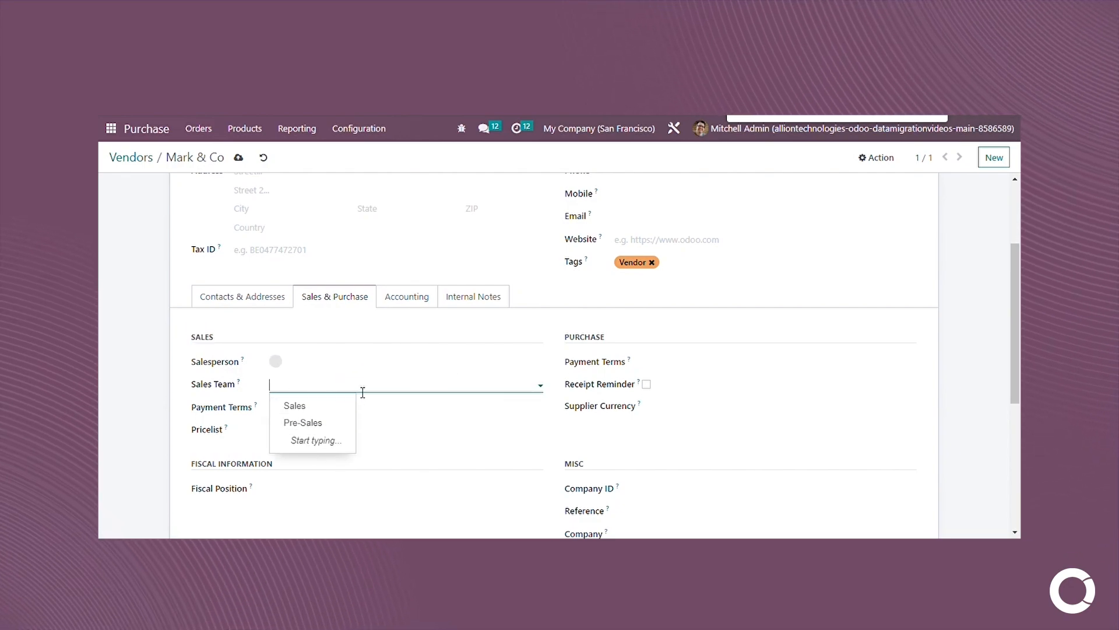
# Set the vendor's sales payment terms to Immediate Payment.
pyautogui.click(387, 407)
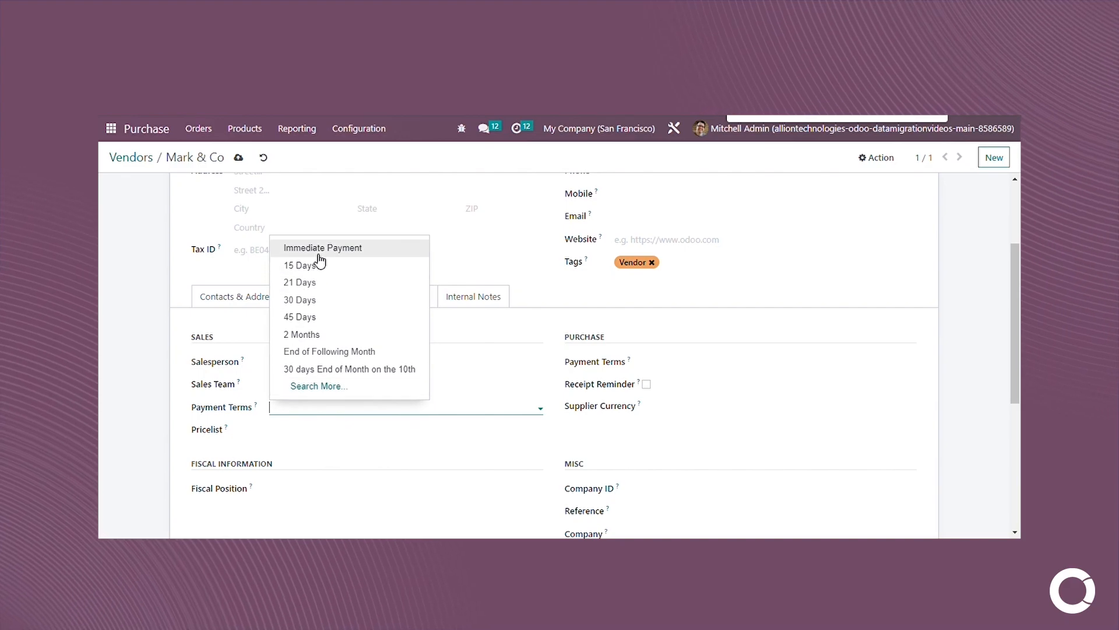
pyautogui.click(321, 256)
pyautogui.click(388, 411)
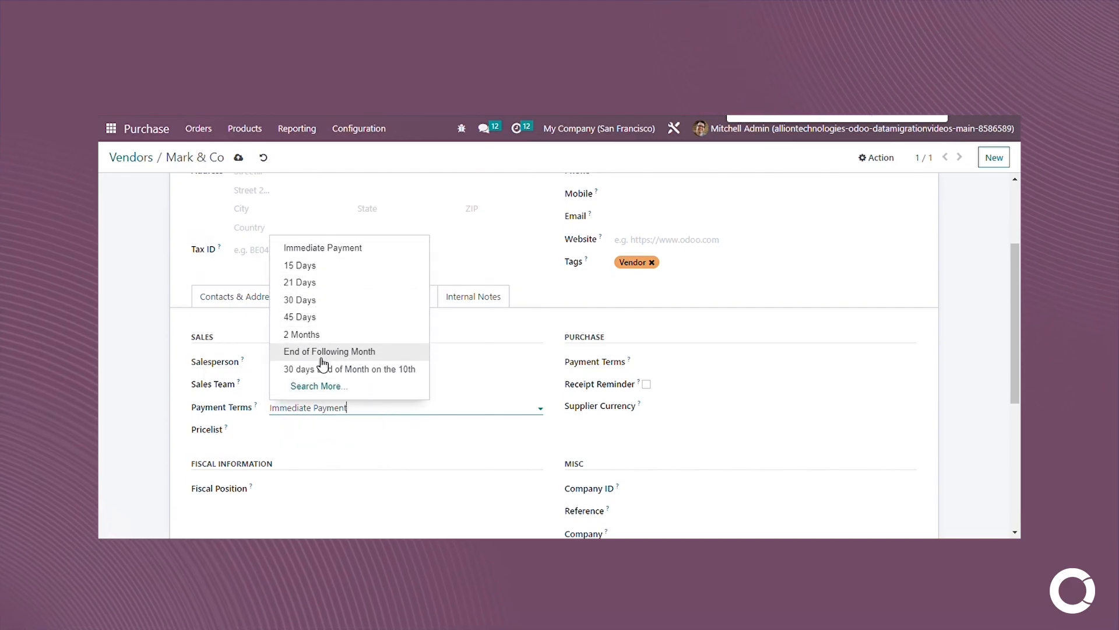
pyautogui.click(398, 420)
pyautogui.scroll(3, 385, 417)
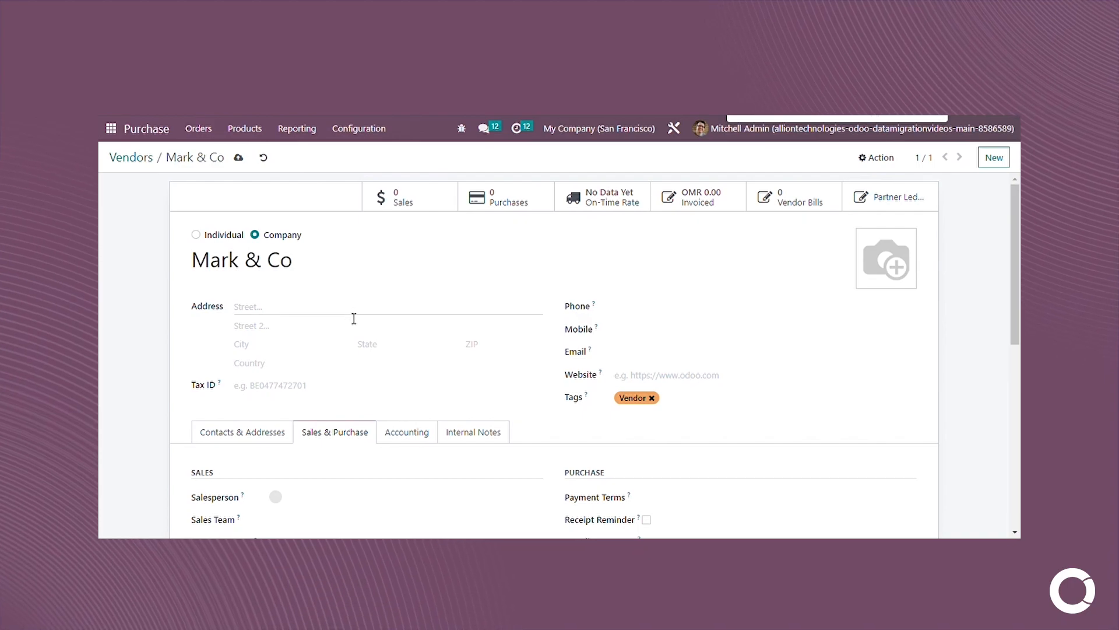
pyautogui.scroll(-3, 360, 331)
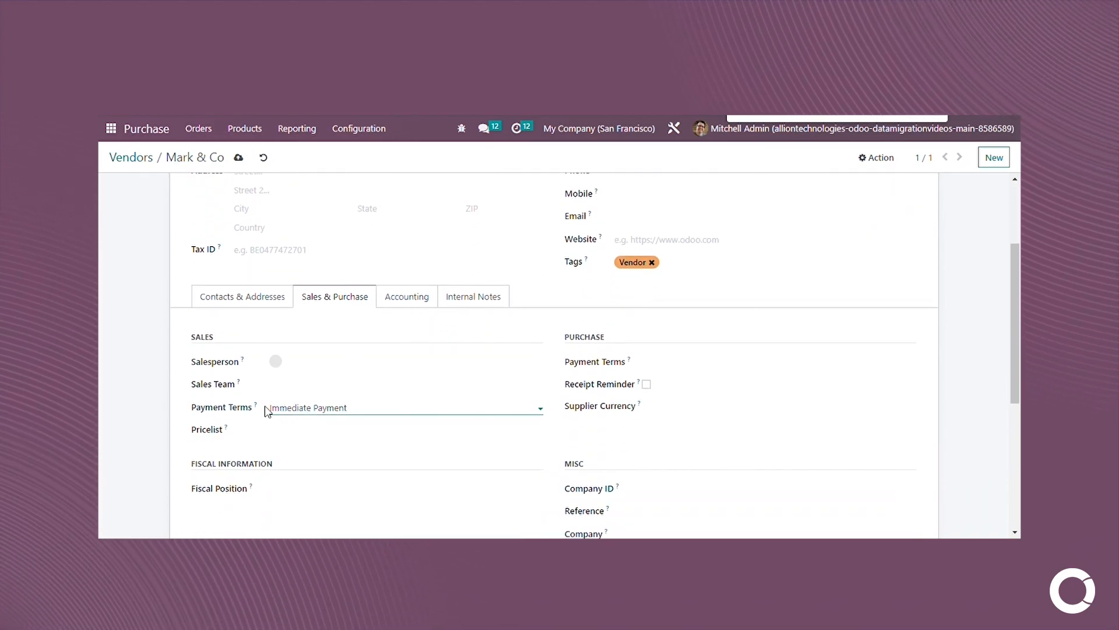
# Set the vendor's pricelist to Public Pricelist (USD) and check the fiscal position field.
pyautogui.click(210, 435)
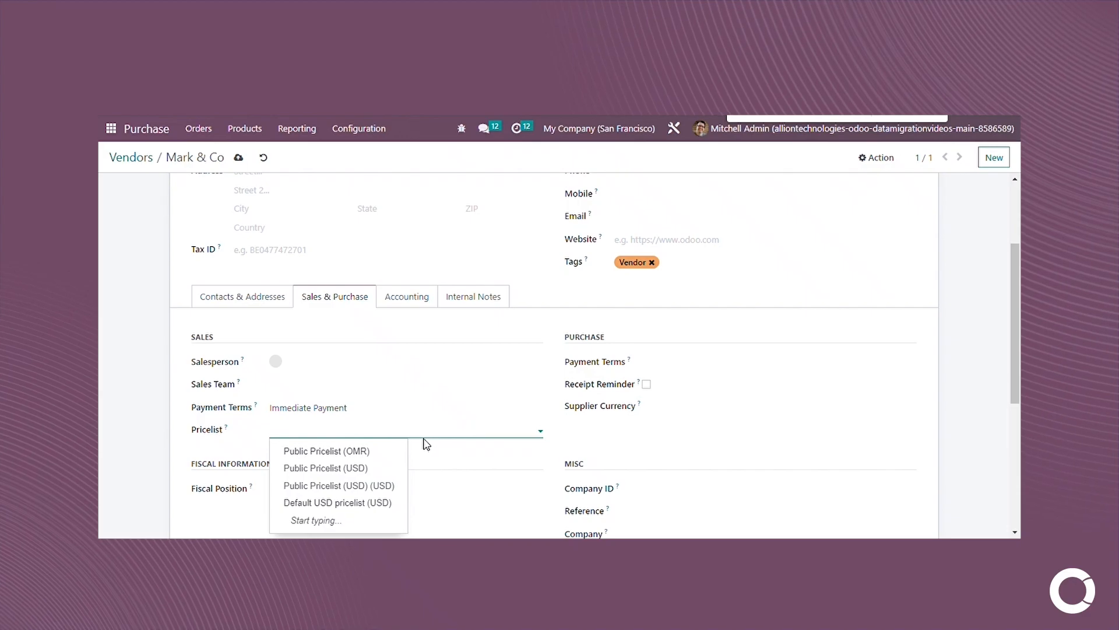
pyautogui.click(348, 468)
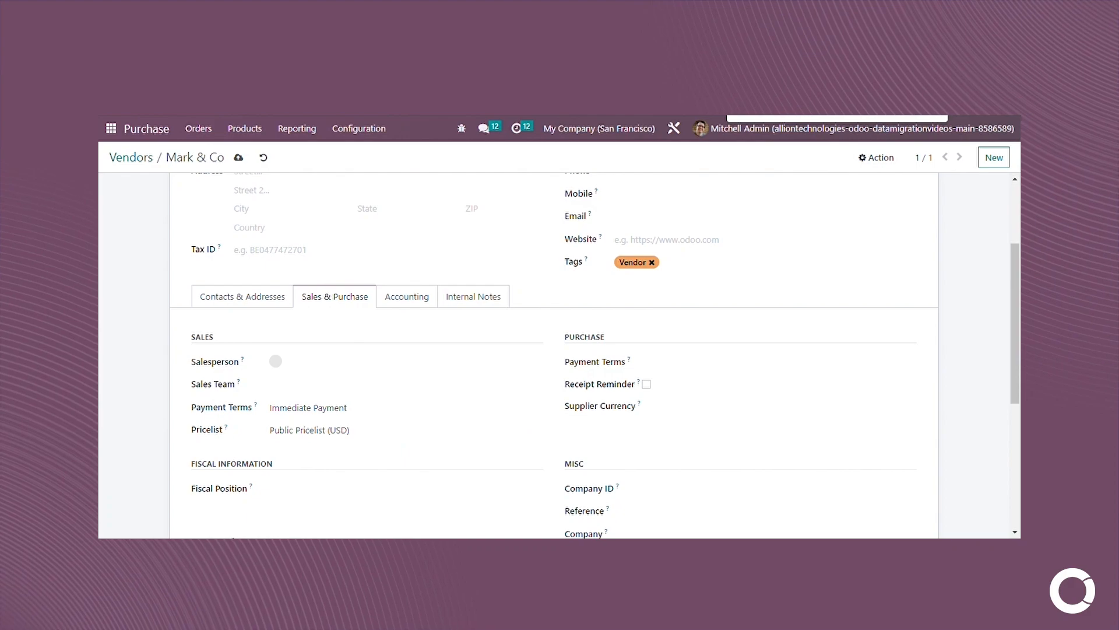
pyautogui.doubleClick(192, 489)
pyautogui.moveTo(205, 490); pyautogui.dragTo(227, 490)
pyautogui.click(285, 493)
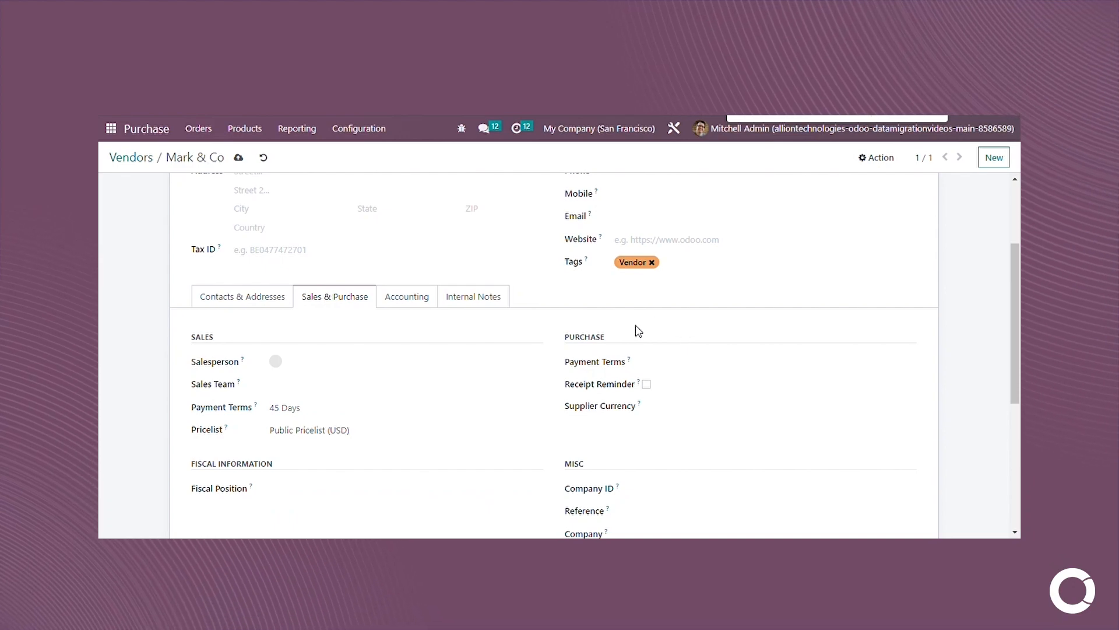
# Set the vendor's purchase payment terms to 15 Days.
pyautogui.moveTo(564, 337); pyautogui.dragTo(620, 342)
pyautogui.click(617, 361)
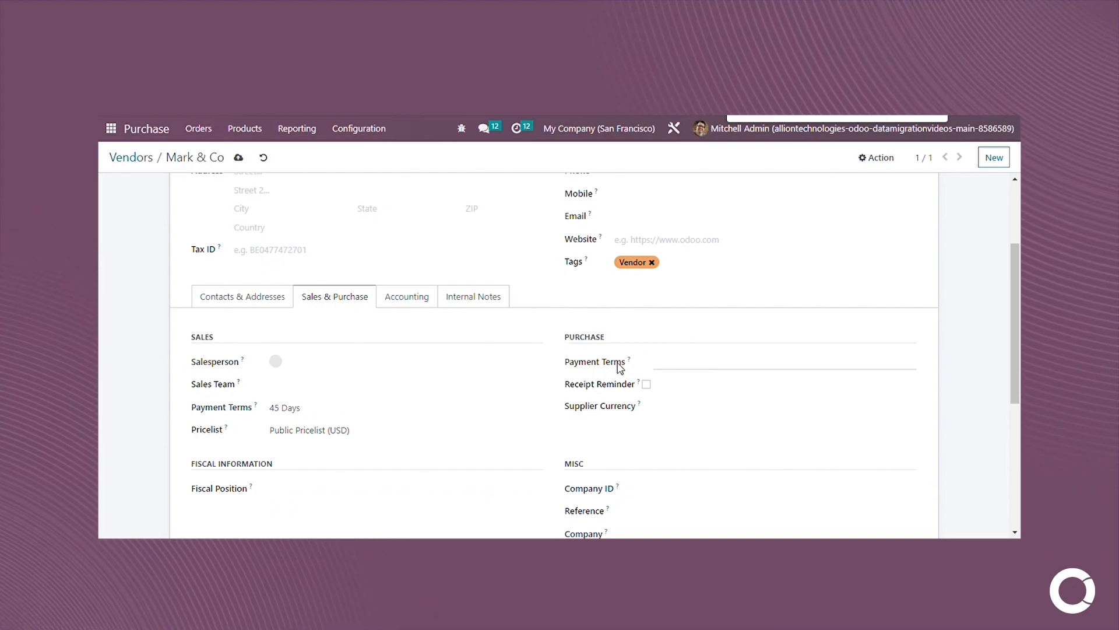
pyautogui.click(717, 401)
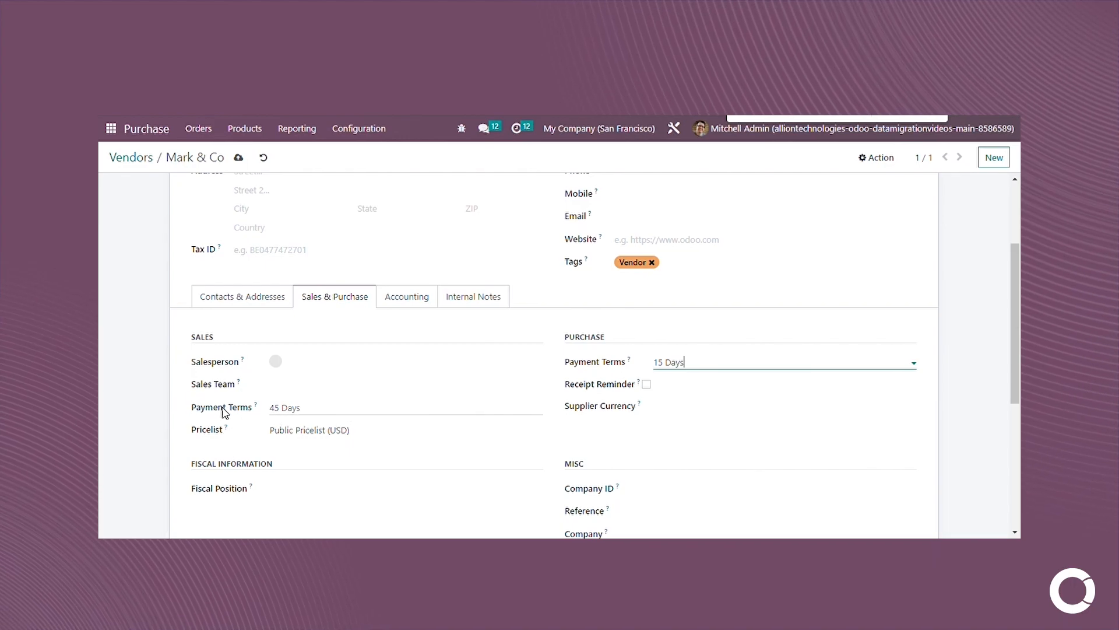
# Enable the vendor's receipt reminder and set it to 5 days before.
pyautogui.moveTo(565, 383); pyautogui.dragTo(652, 395)
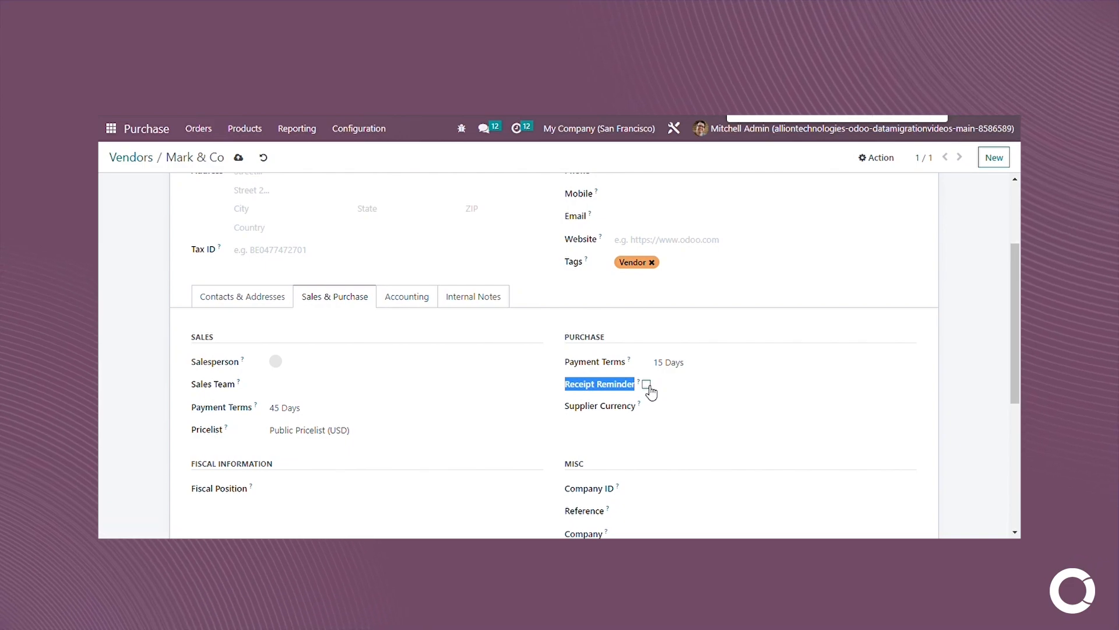
pyautogui.click(648, 387)
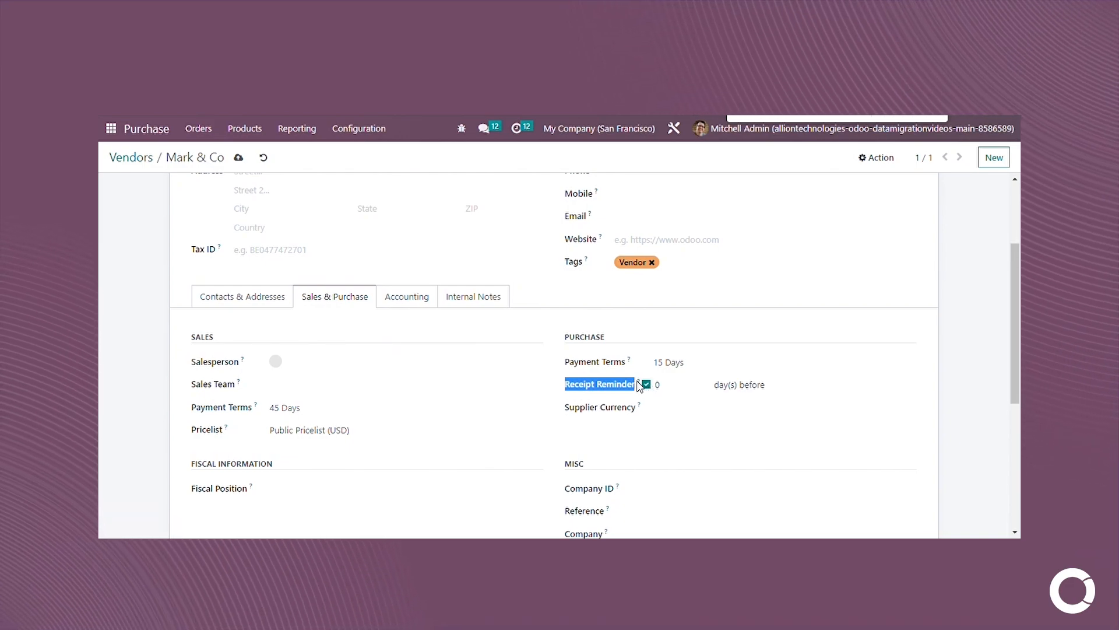
pyautogui.click(680, 391)
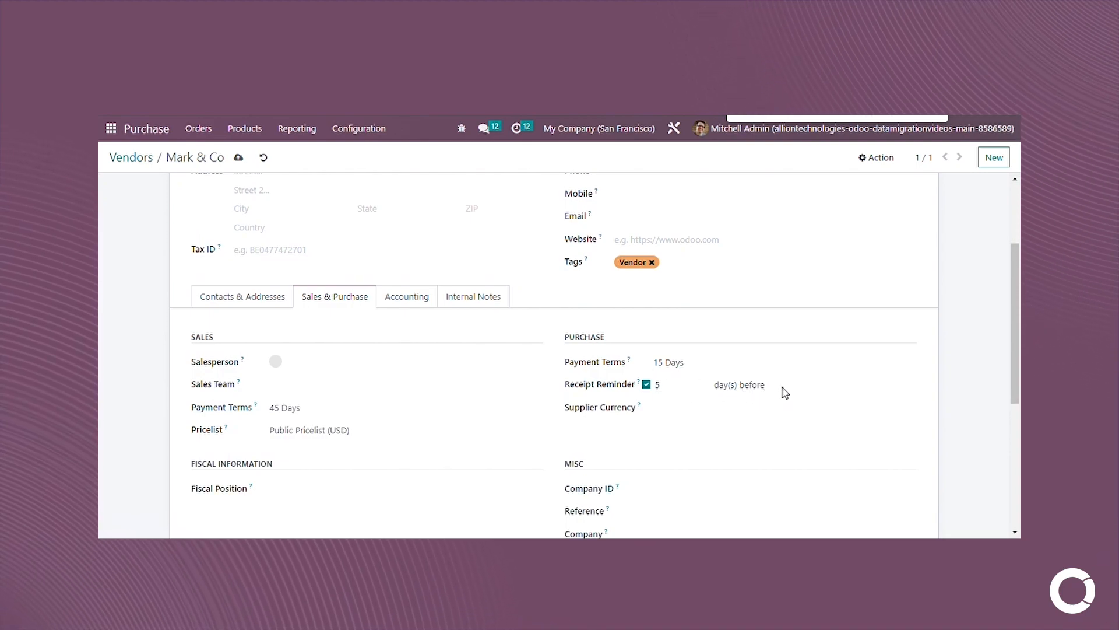
# Review the vendor's supplier currency field and the miscellaneous fields for company ID, reference, company and industry.
pyautogui.moveTo(571, 407); pyautogui.dragTo(639, 417)
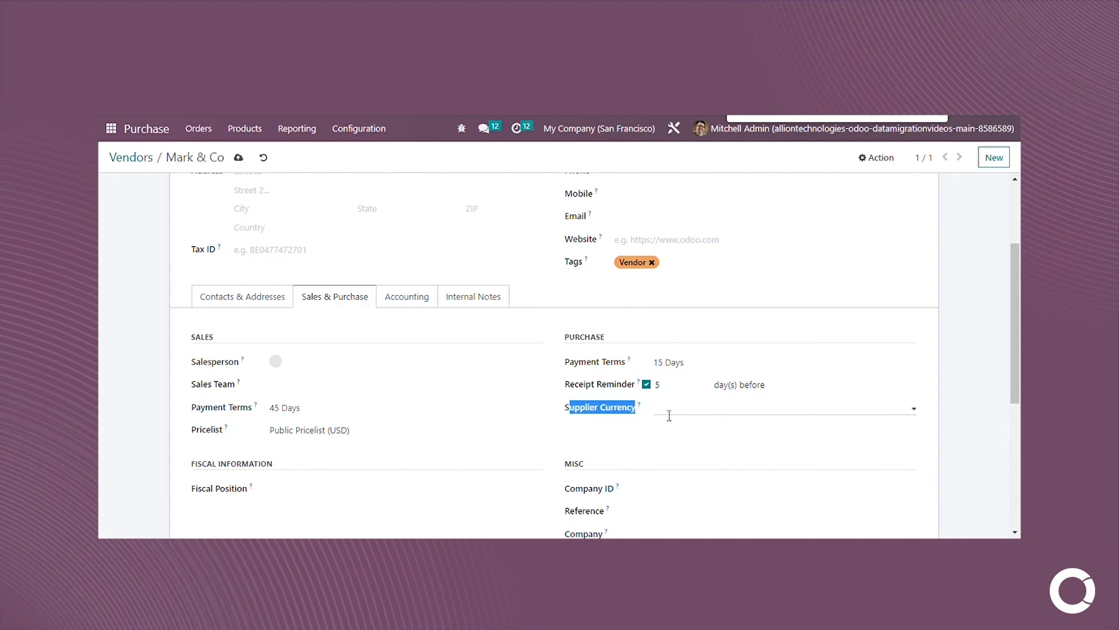
pyautogui.click(619, 484)
pyautogui.moveTo(575, 474); pyautogui.dragTo(599, 466)
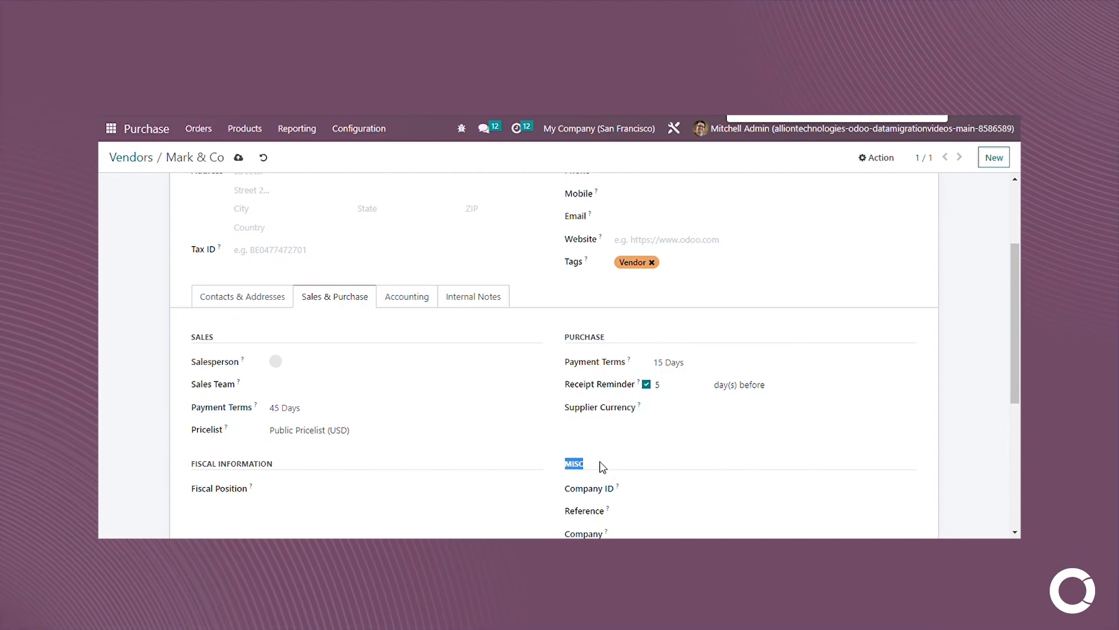
pyautogui.click(642, 487)
pyautogui.scroll(-1, 602, 455)
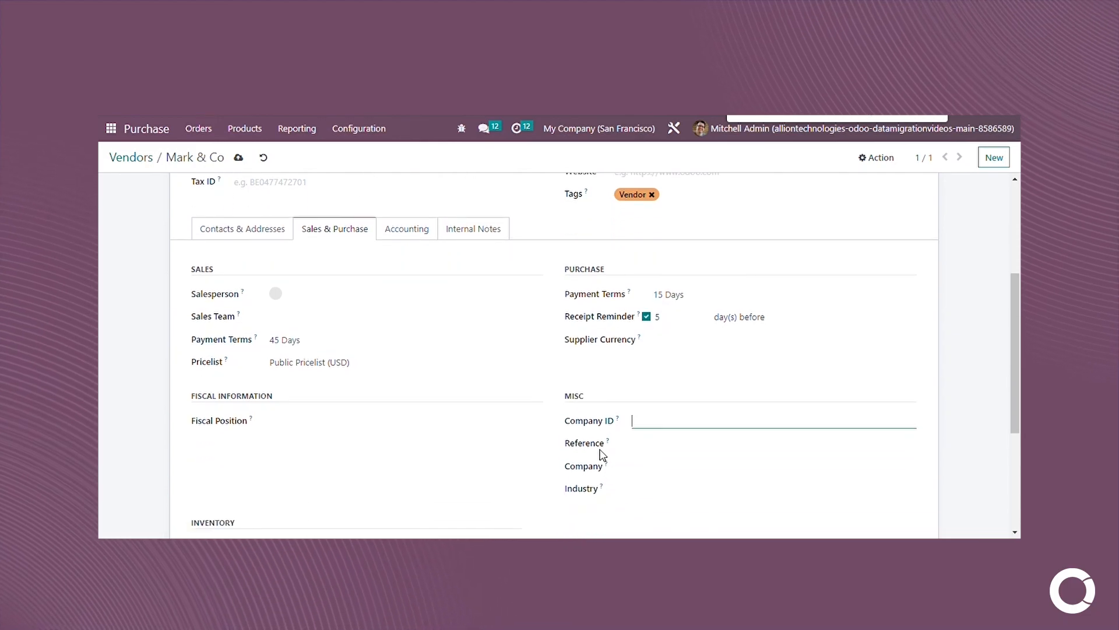
# Open the vendor's accounting details and start a blank bank account line.
pyautogui.scroll(3, 590, 490)
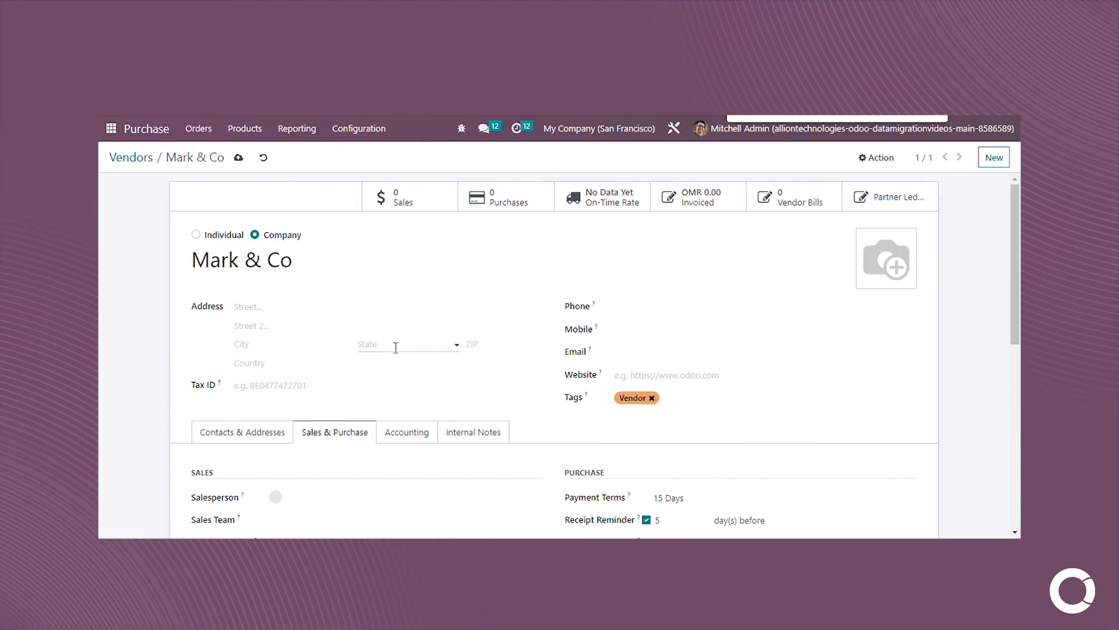
pyautogui.click(419, 434)
pyautogui.scroll(-1, 414, 437)
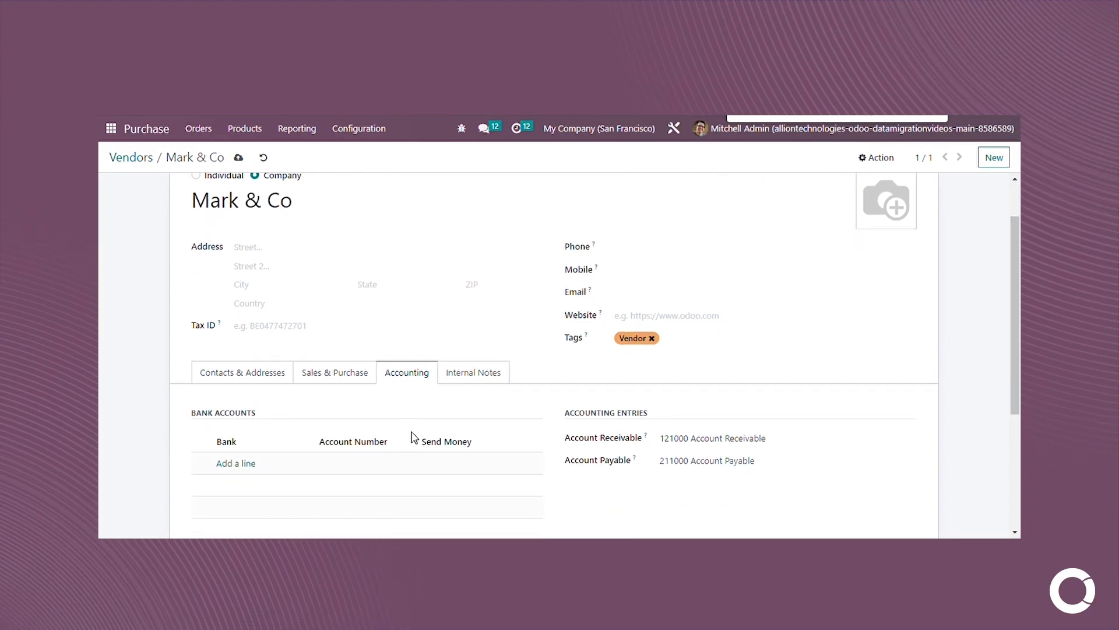
pyautogui.scroll(-1, 414, 438)
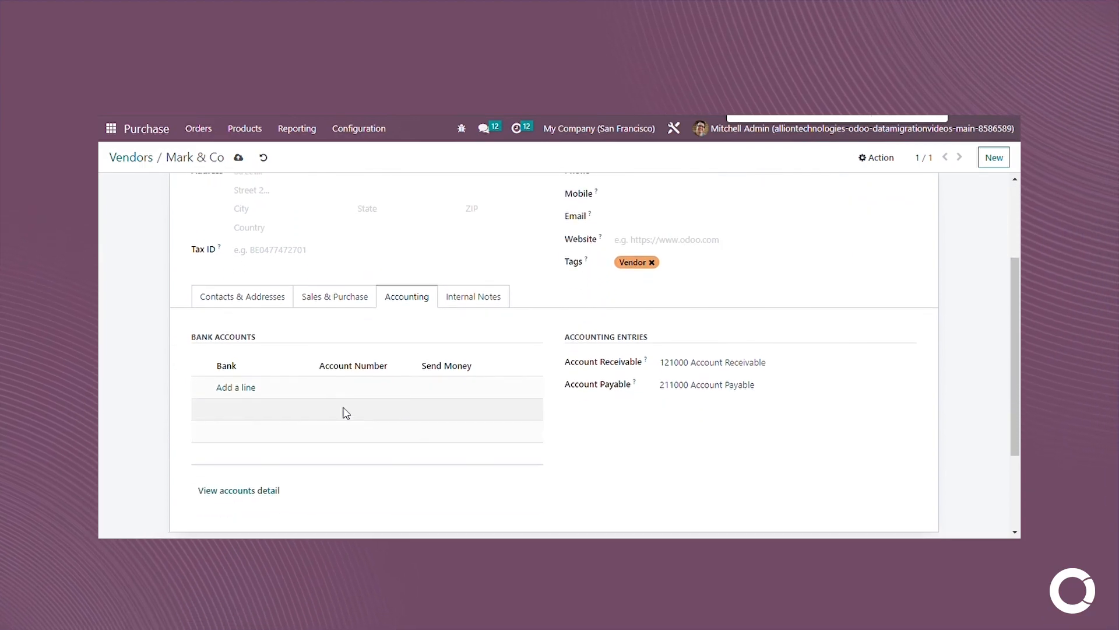
pyautogui.click(237, 391)
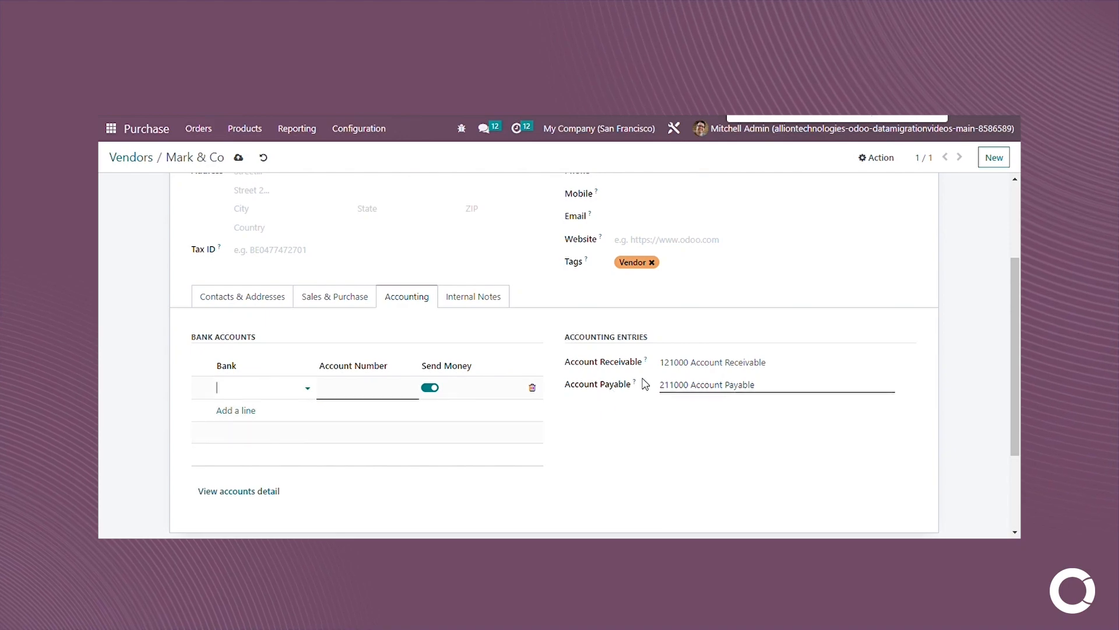
# Select 121000 Account Receivable as the vendor's receivable account and leave the blank bank account line.
pyautogui.click(687, 363)
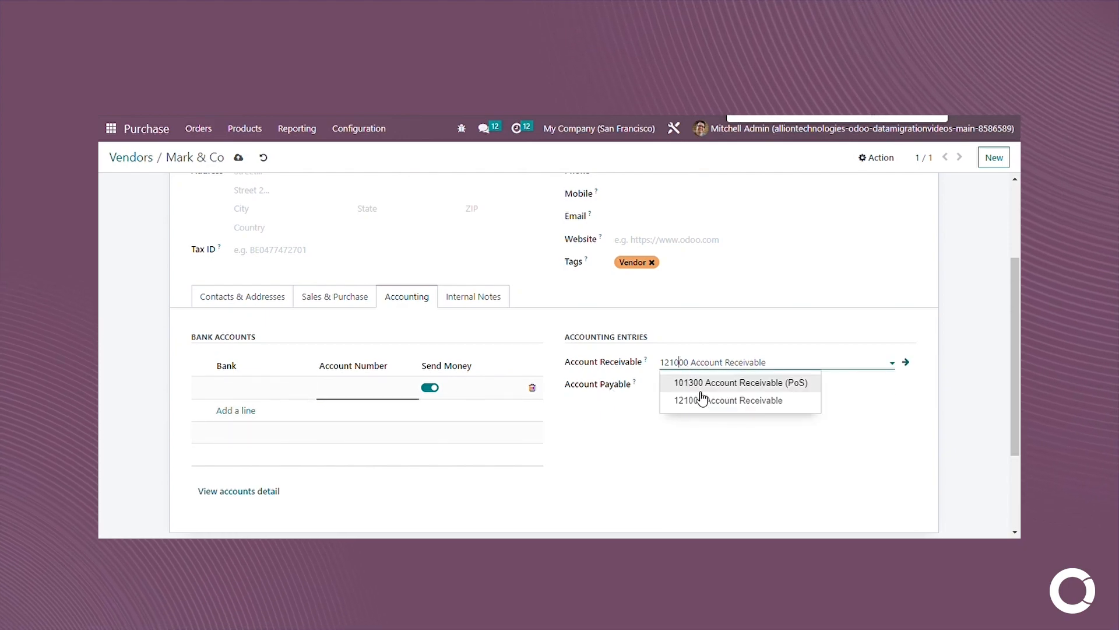
pyautogui.click(697, 388)
pyautogui.click(700, 406)
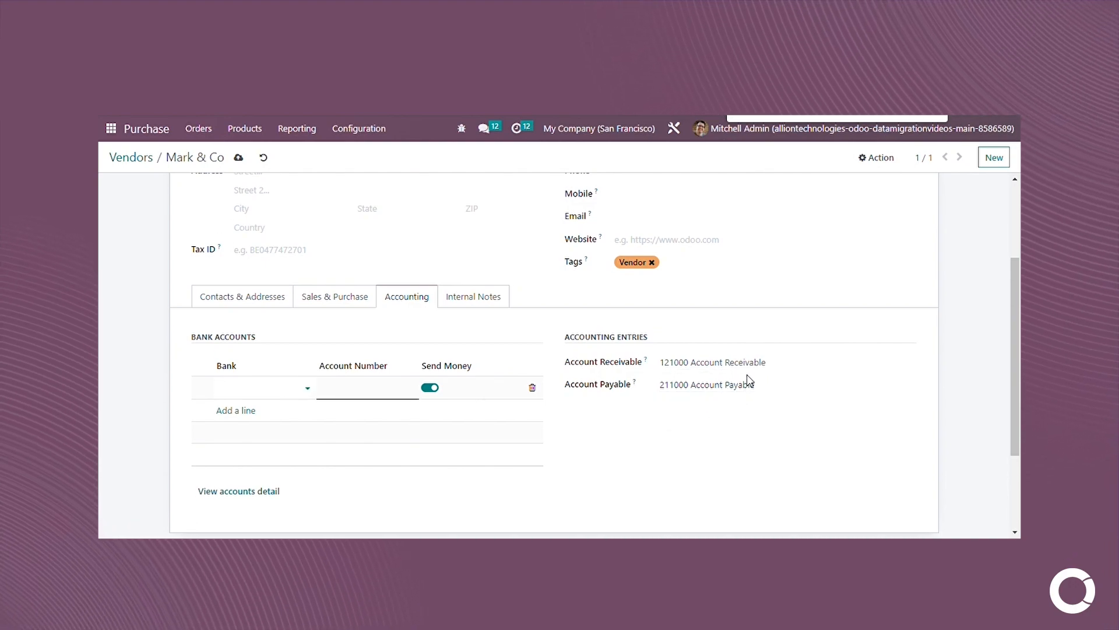
pyautogui.click(594, 456)
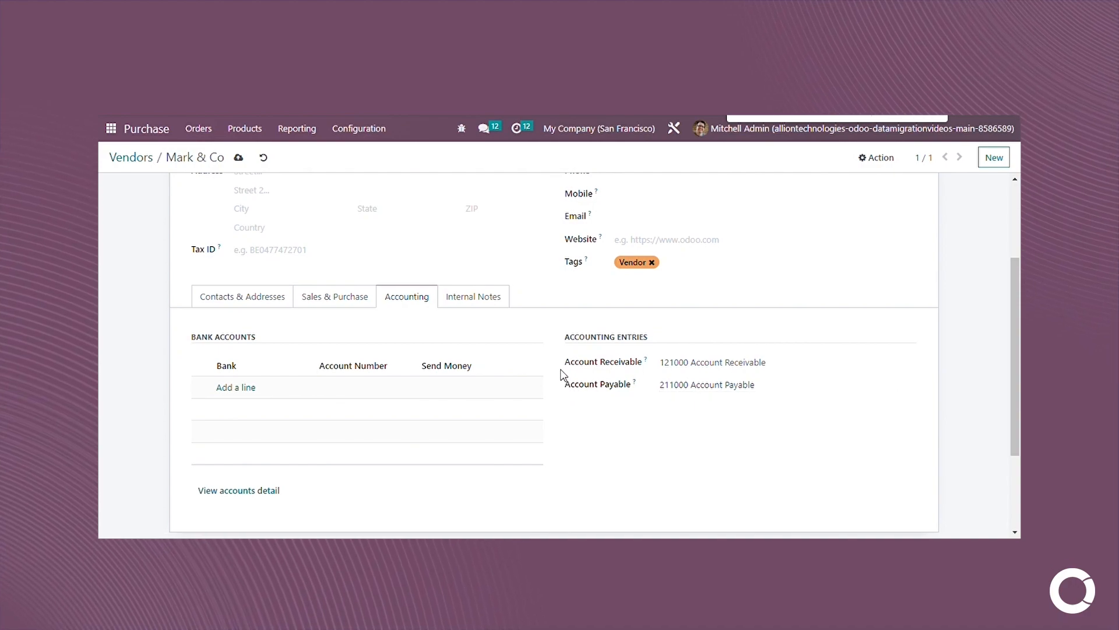
# Examine the receivable and payable accounts assigned in the vendor's accounting entries.
pyautogui.moveTo(567, 368); pyautogui.dragTo(641, 365)
pyautogui.moveTo(576, 386); pyautogui.dragTo(641, 387)
pyautogui.click(626, 421)
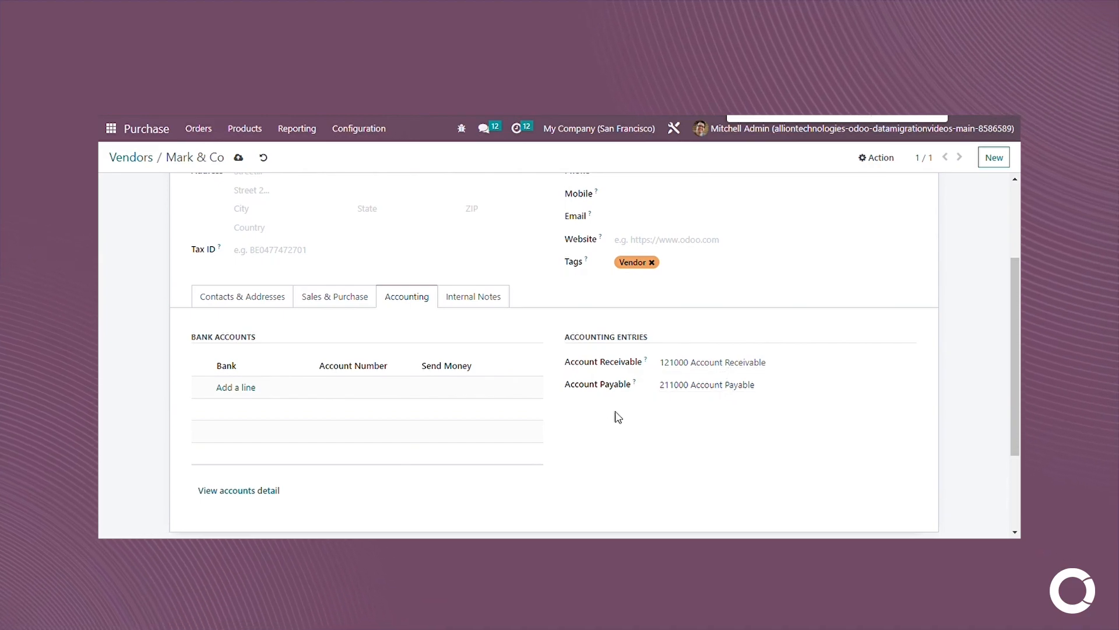
pyautogui.click(701, 366)
pyautogui.moveTo(580, 362); pyautogui.dragTo(564, 362)
pyautogui.moveTo(645, 357); pyautogui.dragTo(676, 340)
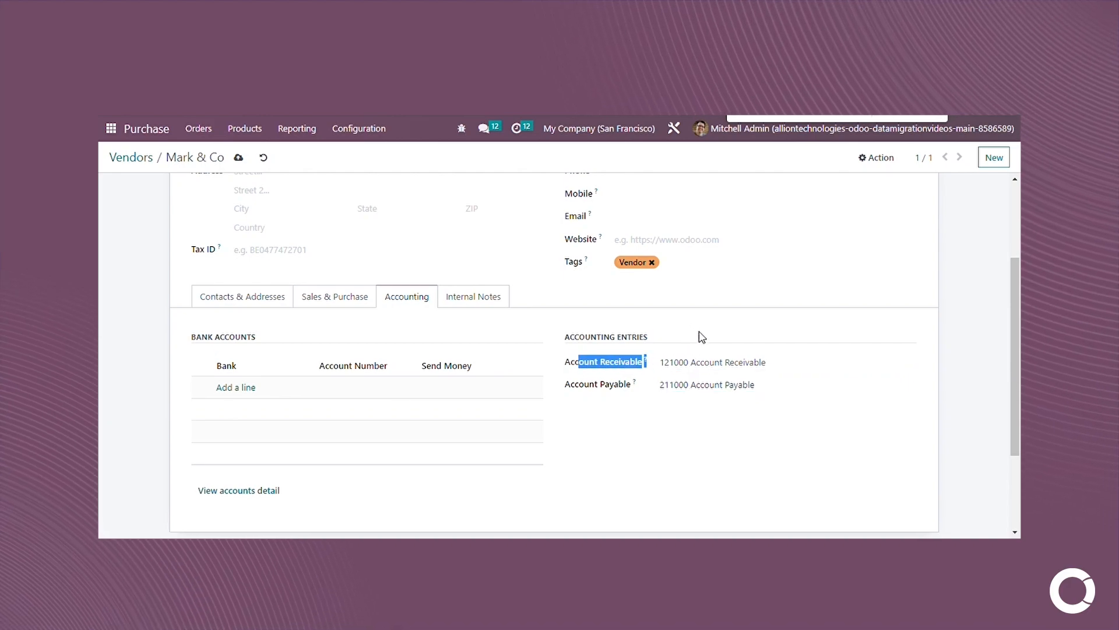
pyautogui.click(622, 410)
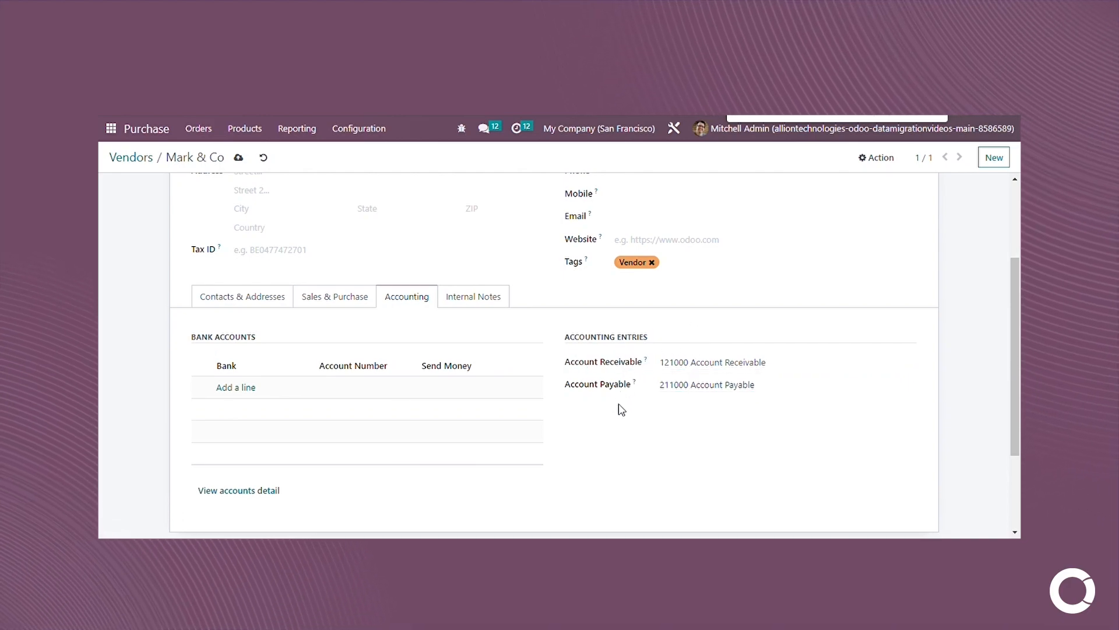
pyautogui.moveTo(590, 387); pyautogui.dragTo(641, 392)
pyautogui.click(677, 390)
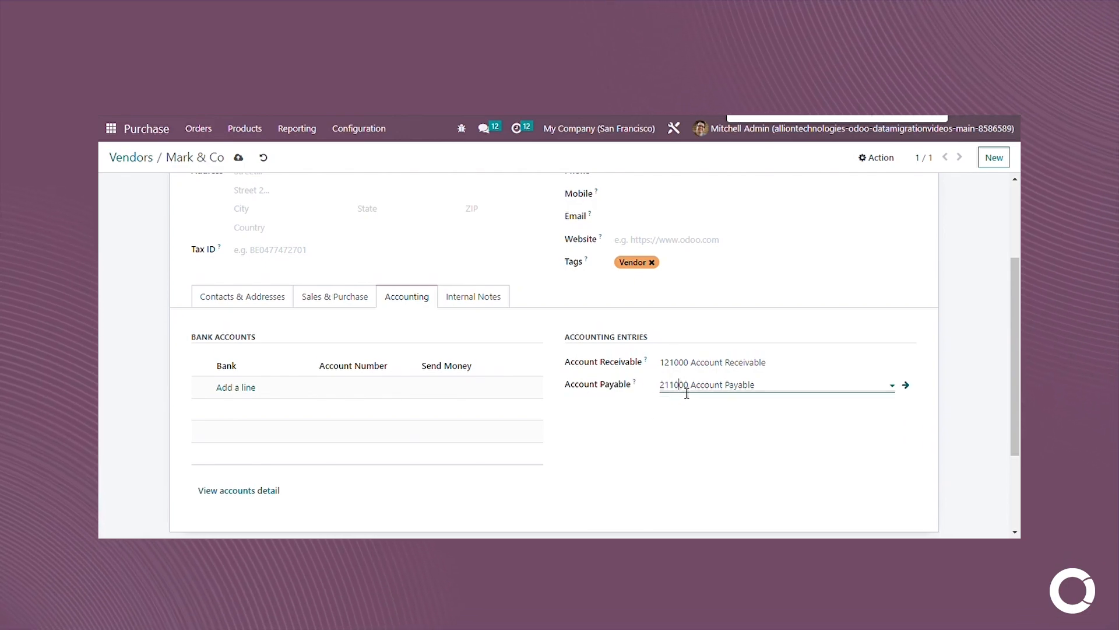
pyautogui.click(634, 417)
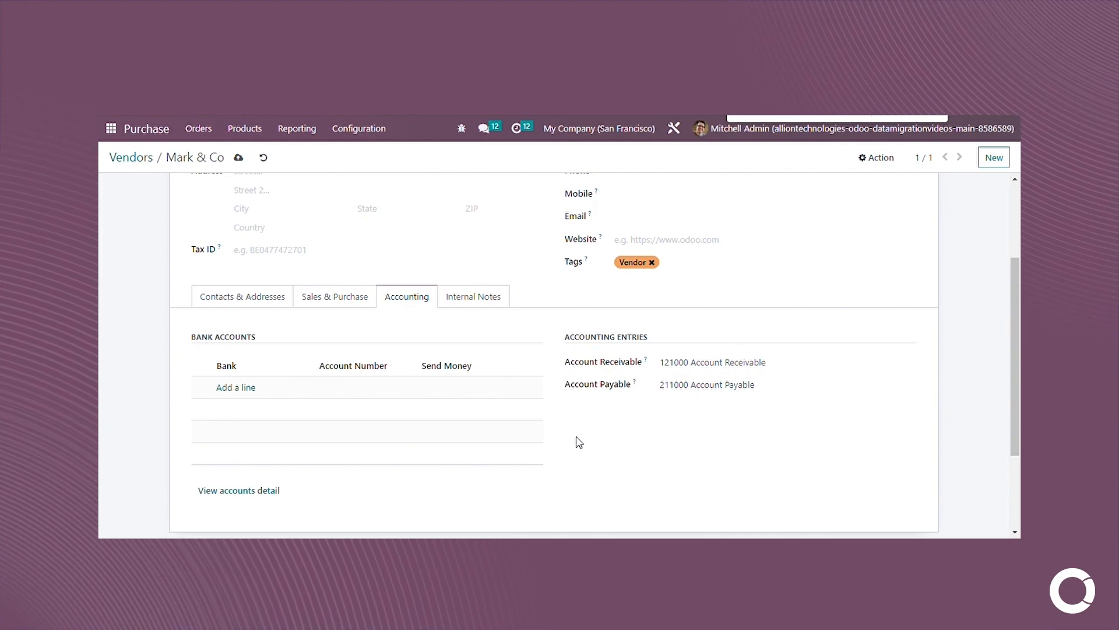
pyautogui.scroll(3, 546, 405)
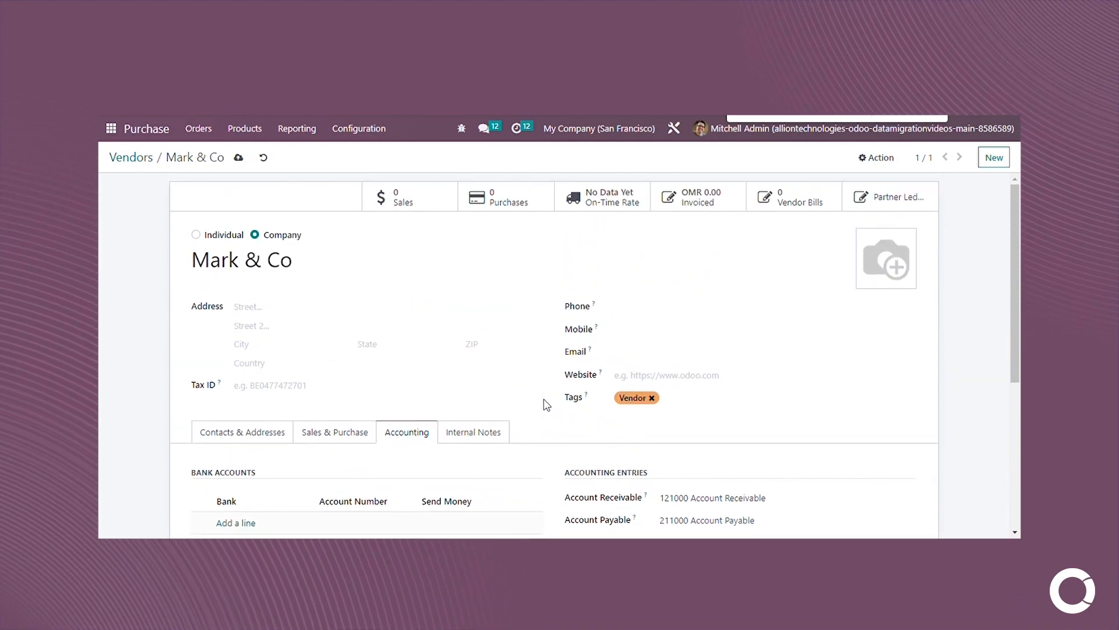
pyautogui.scroll(-3, 547, 405)
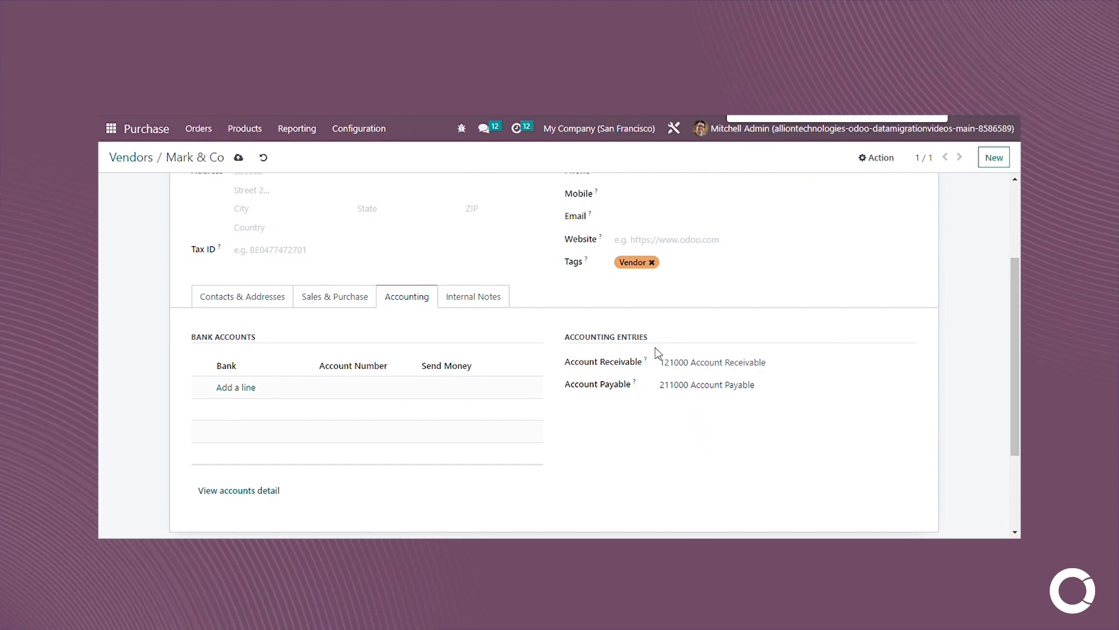
# Check the vendor's internal notes section and save the vendor record.
pyautogui.click(472, 300)
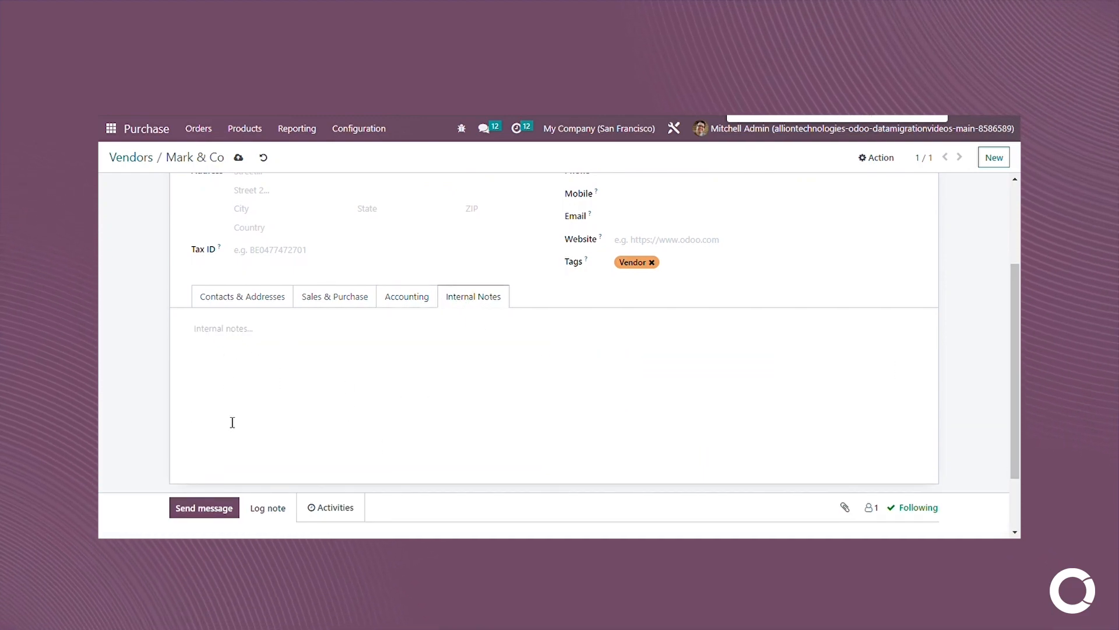
pyautogui.scroll(3, 376, 425)
pyautogui.scroll(-5, 373, 421)
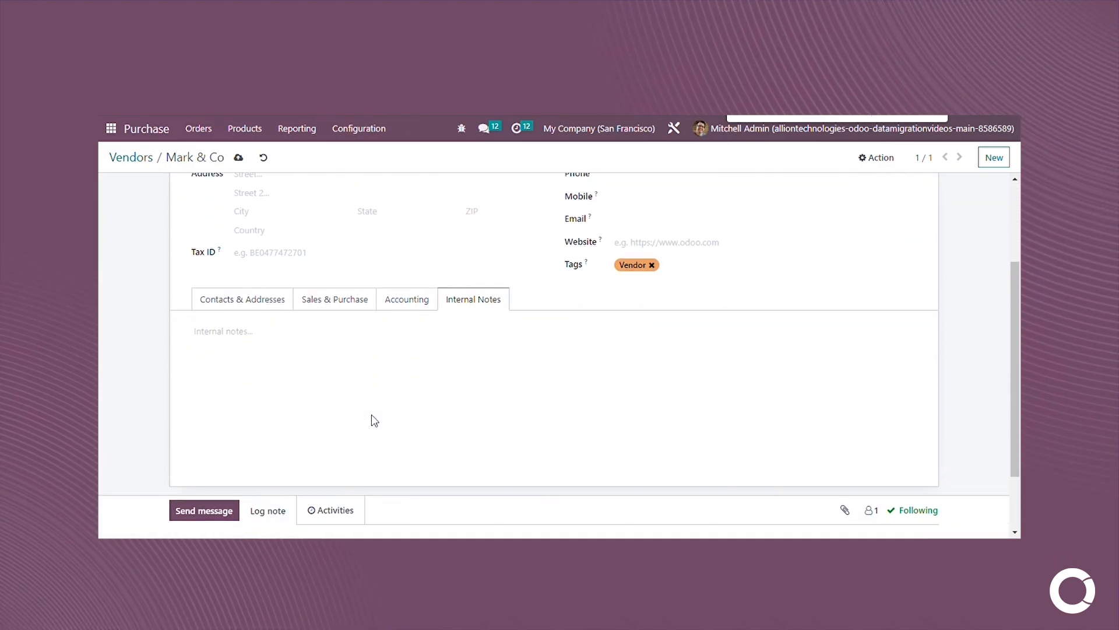
pyautogui.scroll(3, 571, 272)
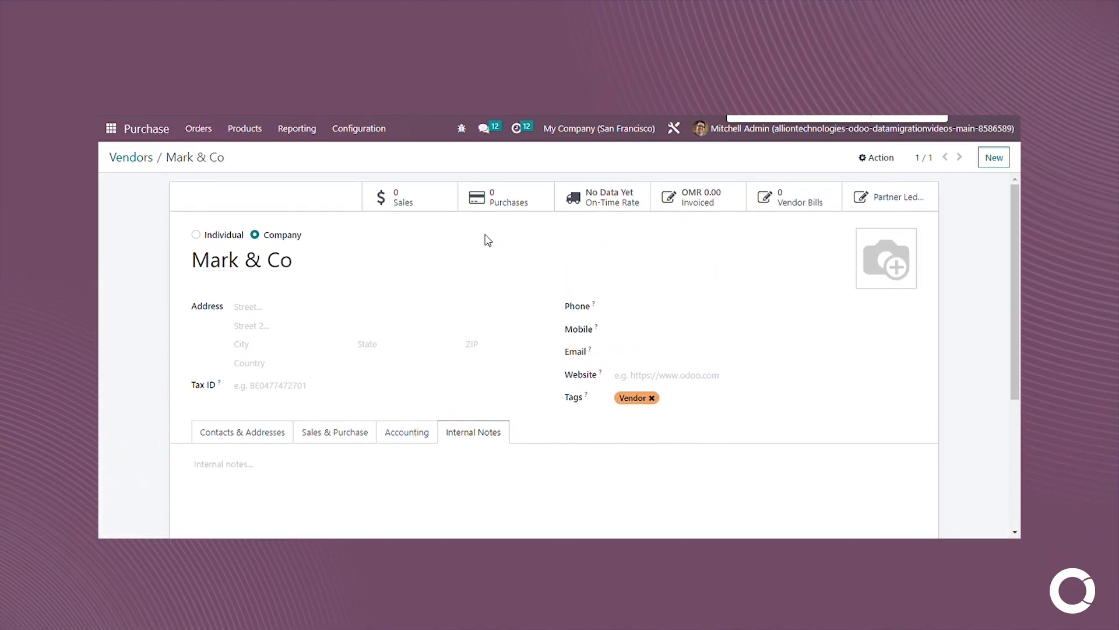